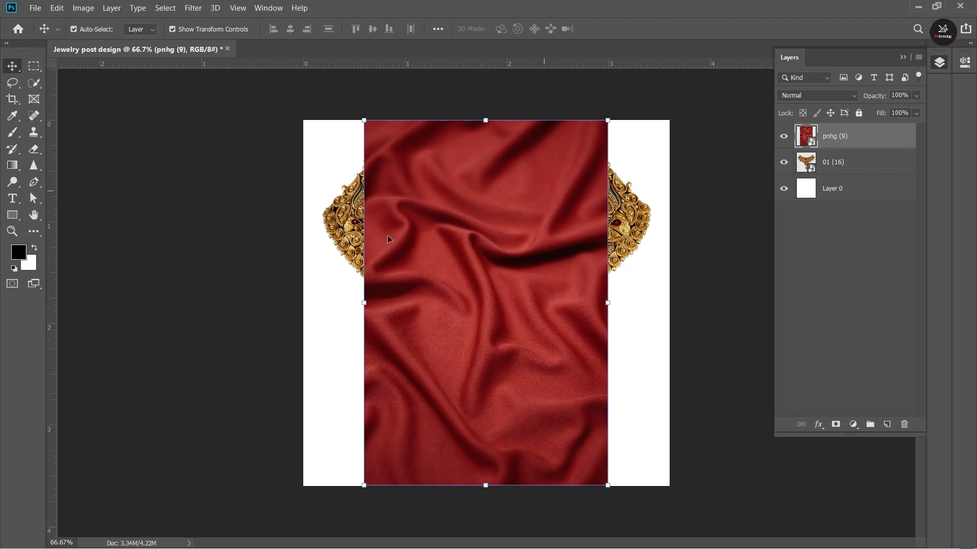
Step: Stretch the red fabric image horizontally on both sides until it spans the full width of the canvas
{"action": "left_click_drag", "start_coordinate": [361, 304], "coordinate": [304, 304]}
{"action": "left_click_drag", "start_coordinate": [608, 302], "coordinate": [668, 303]}
{"action": "key", "text": "Return"}
Step: Move the red fabric layer below the necklace layer and hide the necklace
{"action": "left_click_drag", "start_coordinate": [878, 137], "coordinate": [812, 161]}
{"action": "left_click", "coordinate": [784, 137]}
{"action": "left_click", "coordinate": [847, 162], "text": "ctrl"}
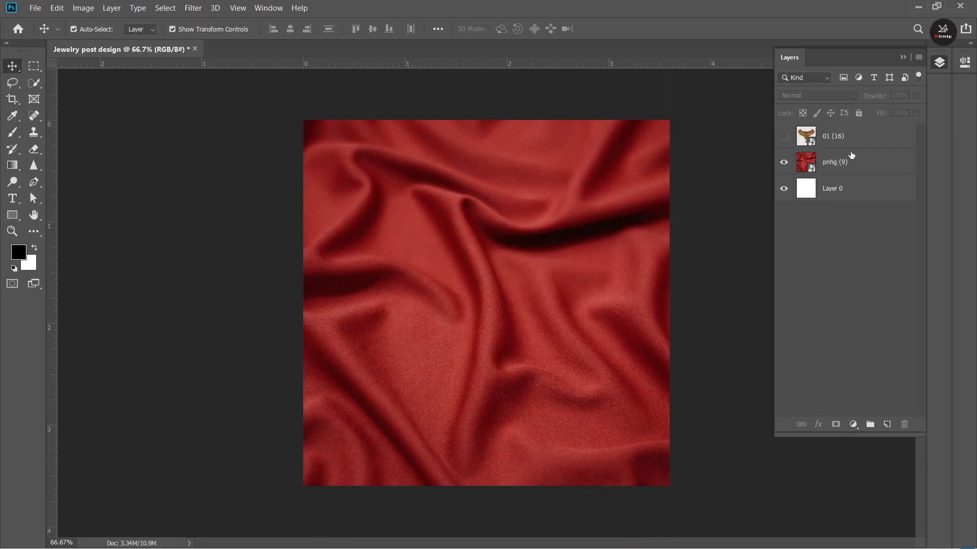
Step: Duplicate the red fabric layer, hide the original, and apply a 9.6-pixel Gaussian Blur to the copy
{"action": "left_click", "coordinate": [851, 162]}
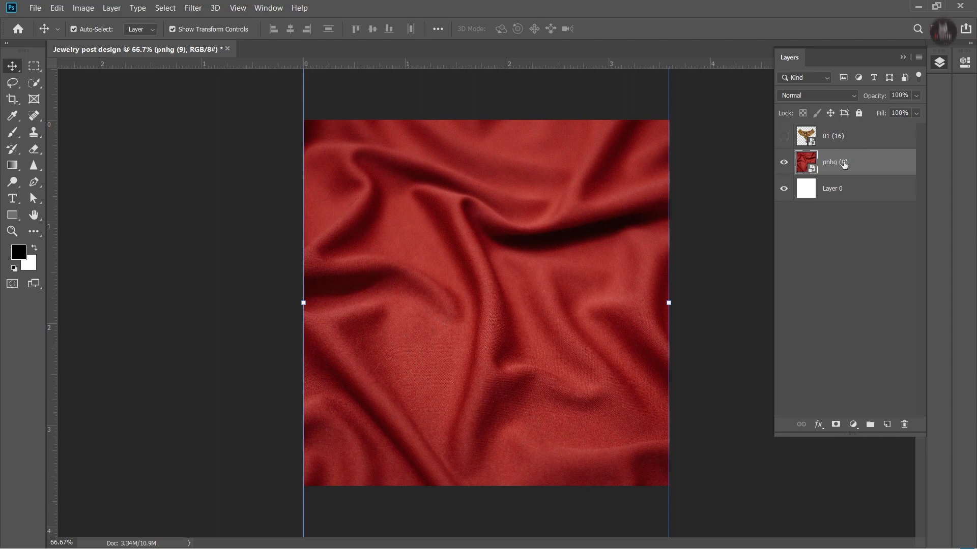
{"action": "left_click_drag", "start_coordinate": [859, 159], "coordinate": [886, 424]}
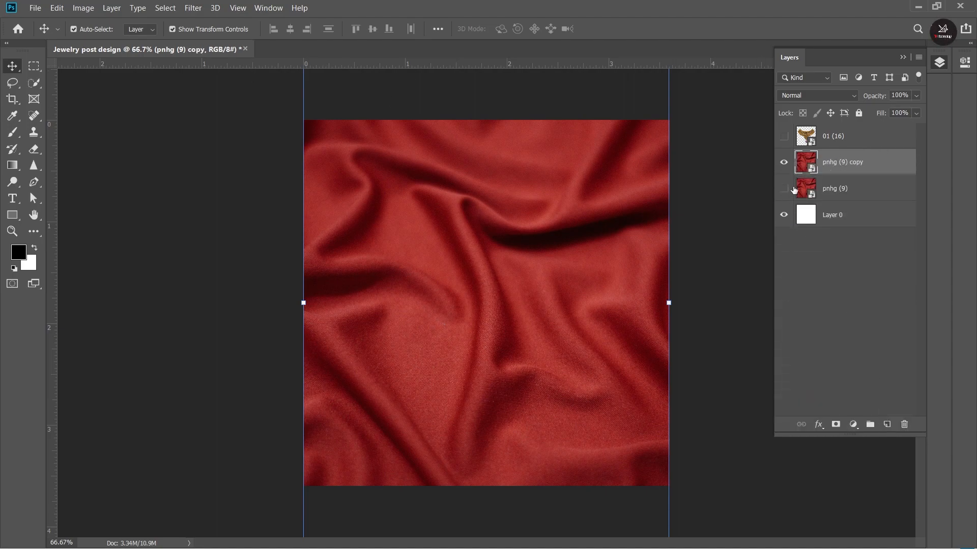
{"action": "left_click", "coordinate": [189, 10]}
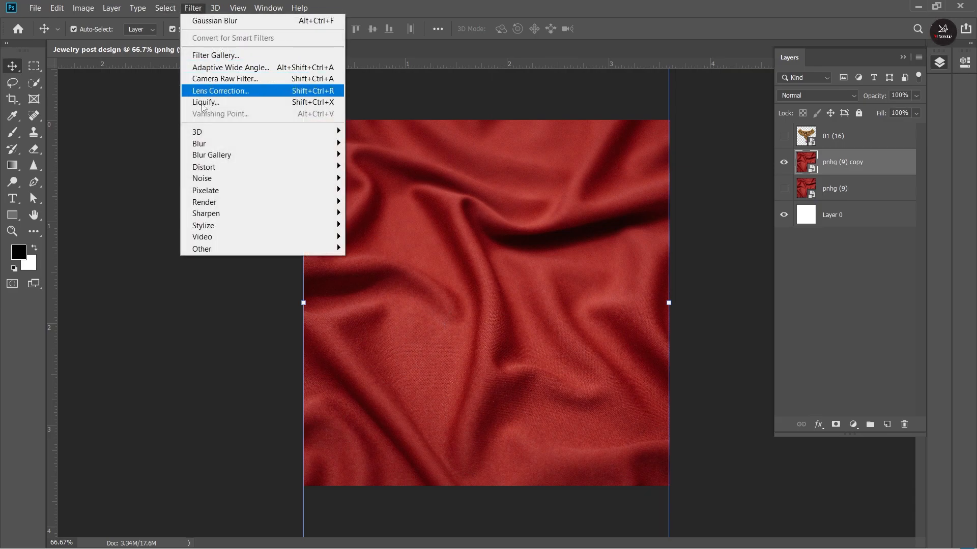
{"action": "mouse_move", "coordinate": [209, 144]}
{"action": "left_click", "coordinate": [374, 190]}
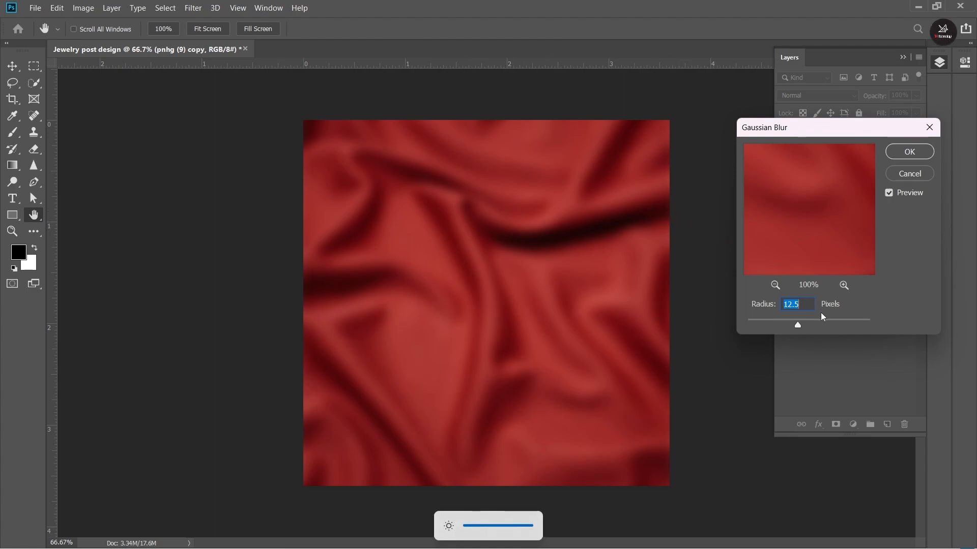
{"action": "left_click_drag", "start_coordinate": [810, 324], "coordinate": [795, 322]}
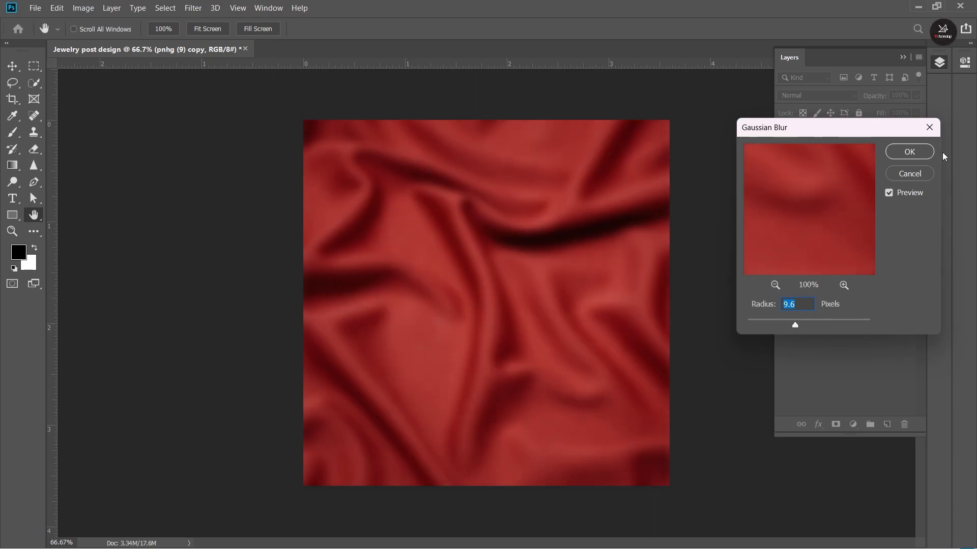
{"action": "left_click", "coordinate": [909, 152]}
Step: Convert the blurred fabric copy to a smart object and apply Exposure +0.66, Offset +0.0415 and Gamma Correction 0.90
{"action": "right_click", "coordinate": [881, 166]}
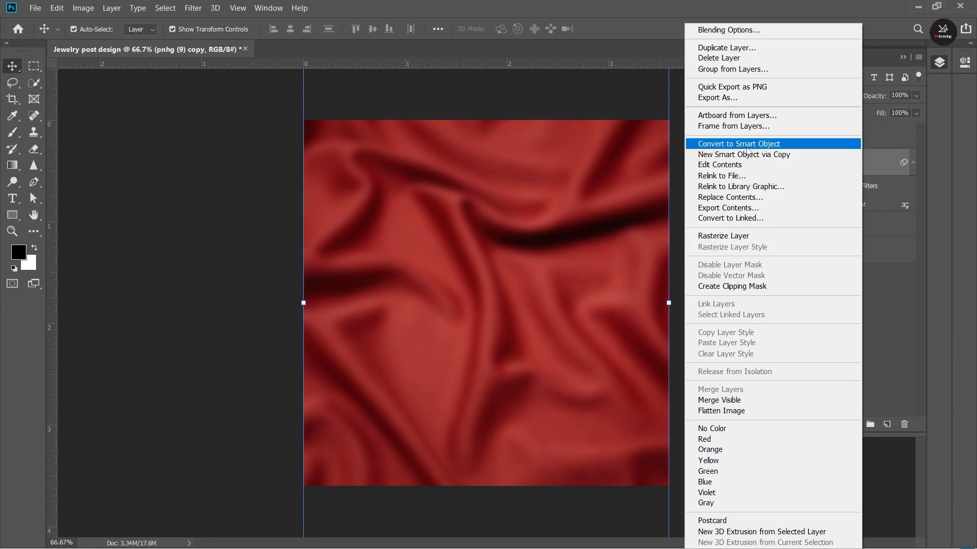
{"action": "left_click", "coordinate": [746, 146]}
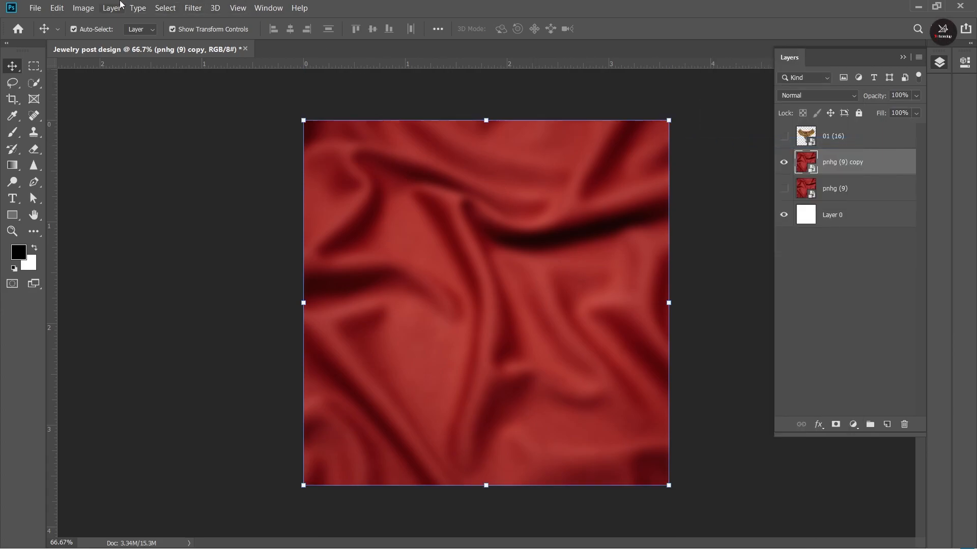
{"action": "left_click", "coordinate": [83, 7]}
{"action": "mouse_move", "coordinate": [104, 38]}
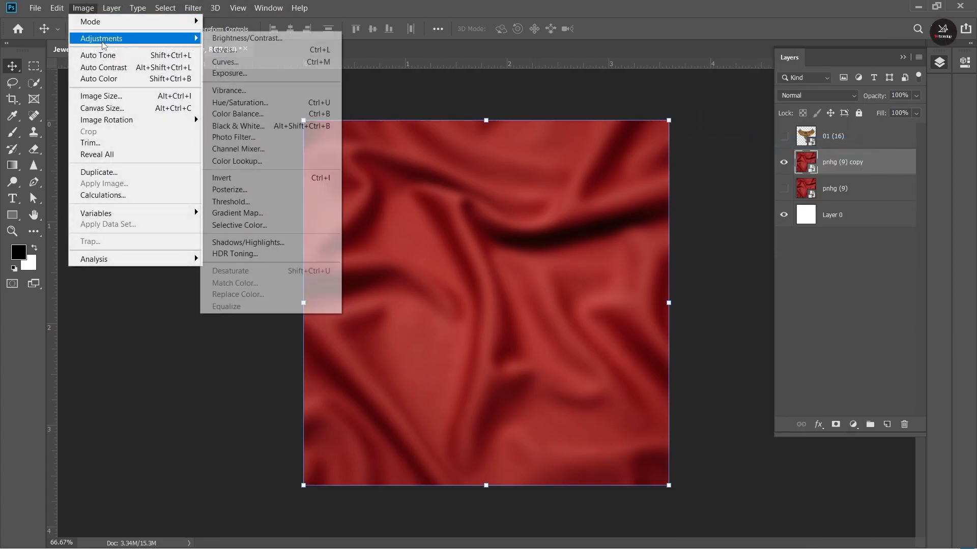
{"action": "left_click", "coordinate": [229, 74]}
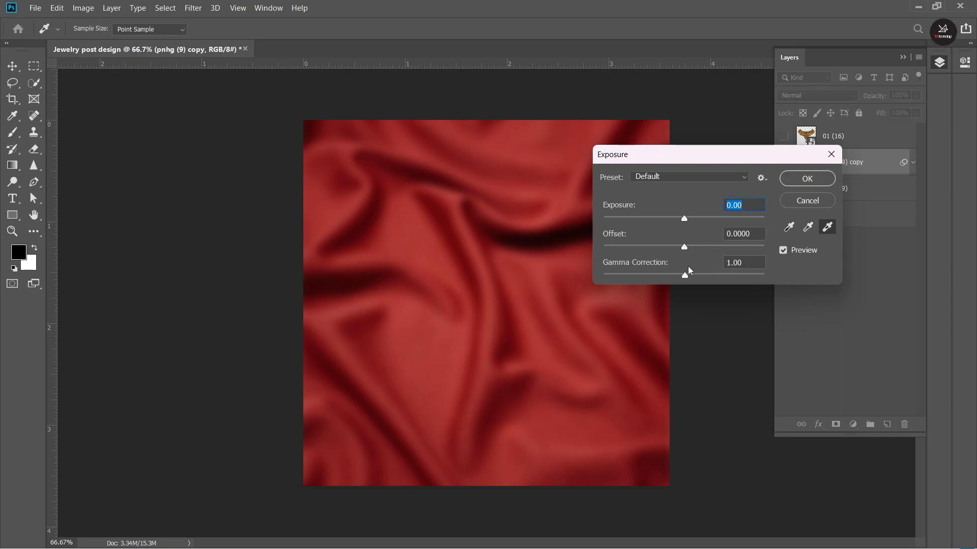
{"action": "left_click_drag", "start_coordinate": [690, 273], "coordinate": [691, 273]}
{"action": "left_click_drag", "start_coordinate": [684, 219], "coordinate": [691, 248]}
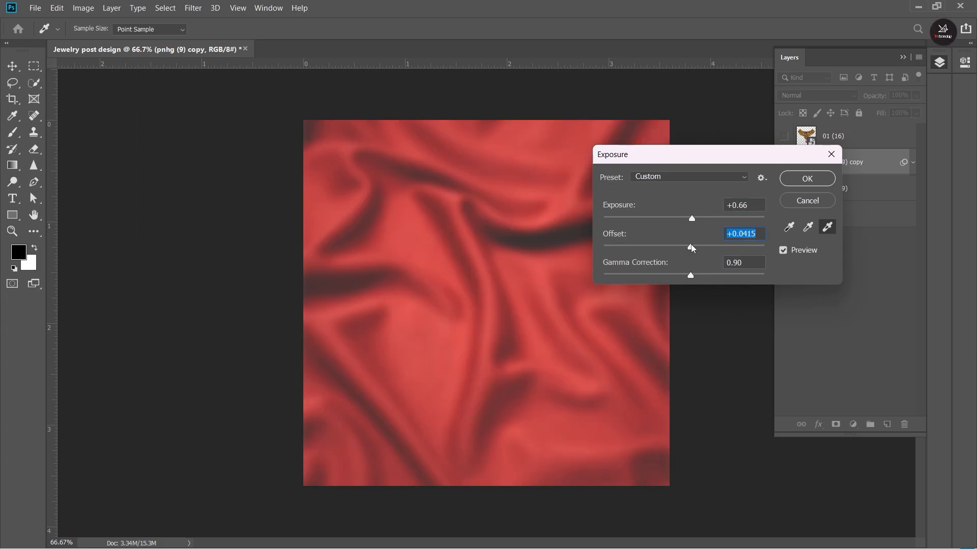
{"action": "left_click", "coordinate": [802, 179]}
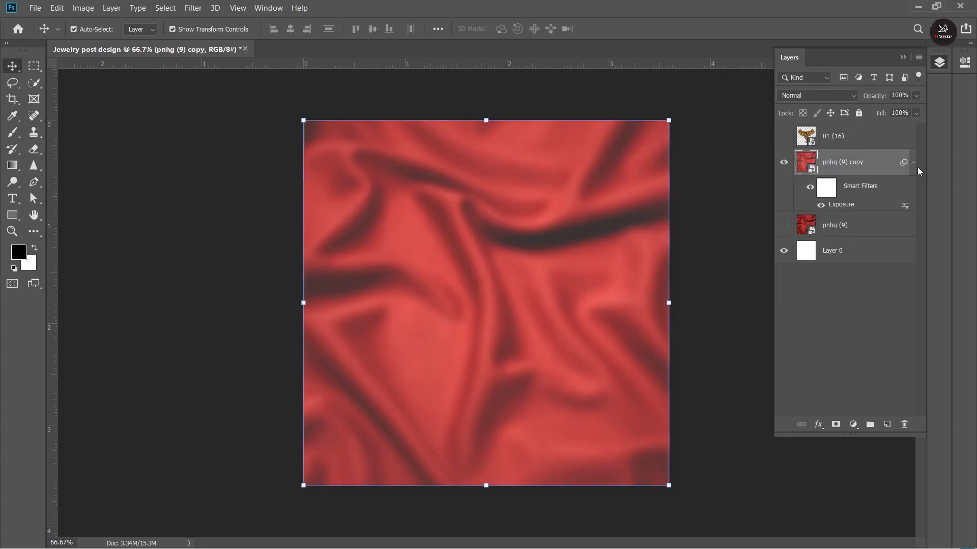
{"action": "left_click", "coordinate": [913, 163]}
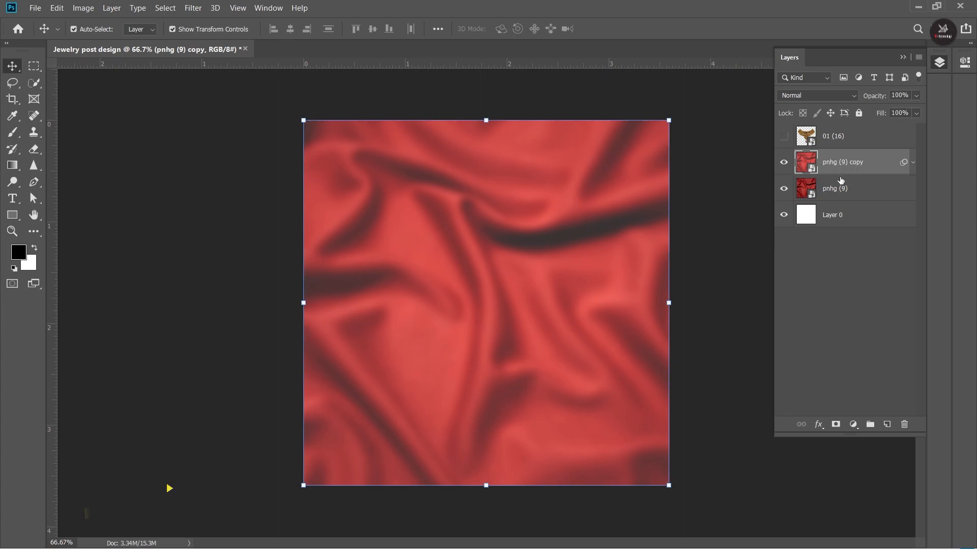
Step: Show the necklace layer again and move the necklace slightly upward
{"action": "left_click", "coordinate": [783, 136]}
{"action": "left_click", "coordinate": [834, 135]}
{"action": "left_click_drag", "start_coordinate": [514, 266], "coordinate": [514, 246]}
{"action": "left_click", "coordinate": [870, 300]}
Step: Add a layer mask to the blurred fabric copy and paint it black around the necklace to reveal the sharp, darker fabric beneath
{"action": "left_click", "coordinate": [842, 168]}
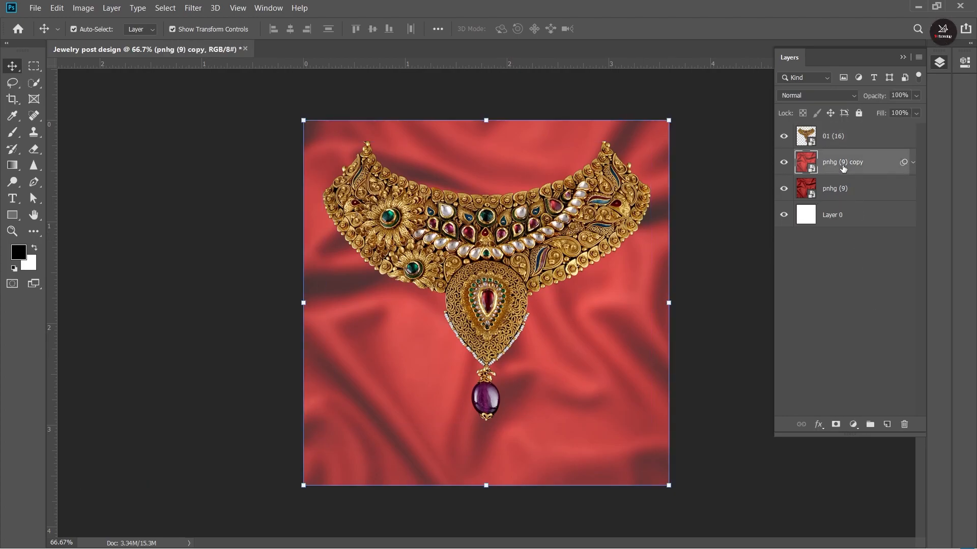
{"action": "left_click", "coordinate": [835, 423]}
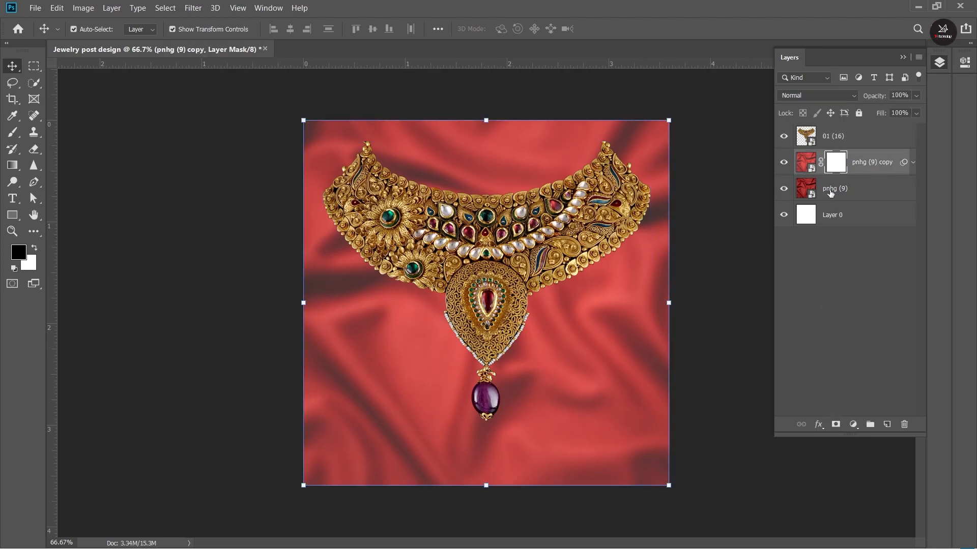
{"action": "left_click", "coordinate": [13, 132]}
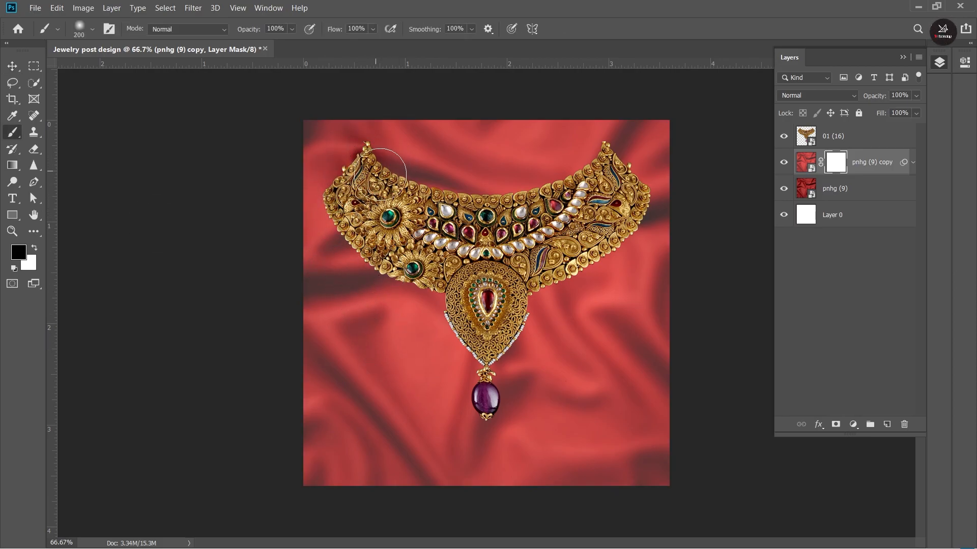
{"action": "mouse_move", "coordinate": [512, 206]}
{"action": "left_mouse_down"}
{"action": "mouse_move", "coordinate": [608, 181]}
{"action": "mouse_move", "coordinate": [616, 148]}
{"action": "mouse_move", "coordinate": [584, 185]}
{"action": "mouse_move", "coordinate": [434, 218]}
{"action": "mouse_move", "coordinate": [461, 209]}
{"action": "left_mouse_up"}
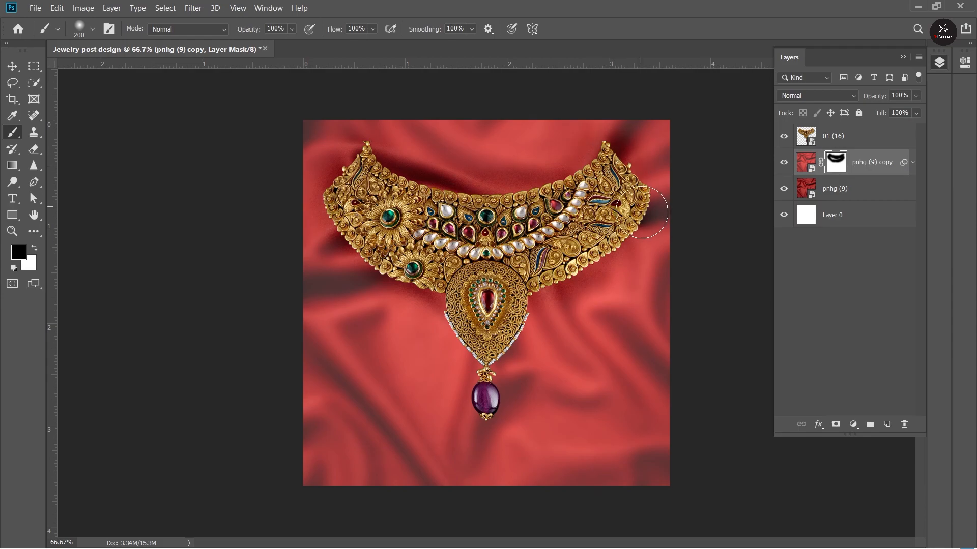
{"action": "mouse_move", "coordinate": [510, 300]}
{"action": "left_mouse_down"}
{"action": "mouse_move", "coordinate": [483, 404]}
{"action": "mouse_move", "coordinate": [479, 328]}
{"action": "mouse_move", "coordinate": [516, 331]}
{"action": "left_mouse_up"}
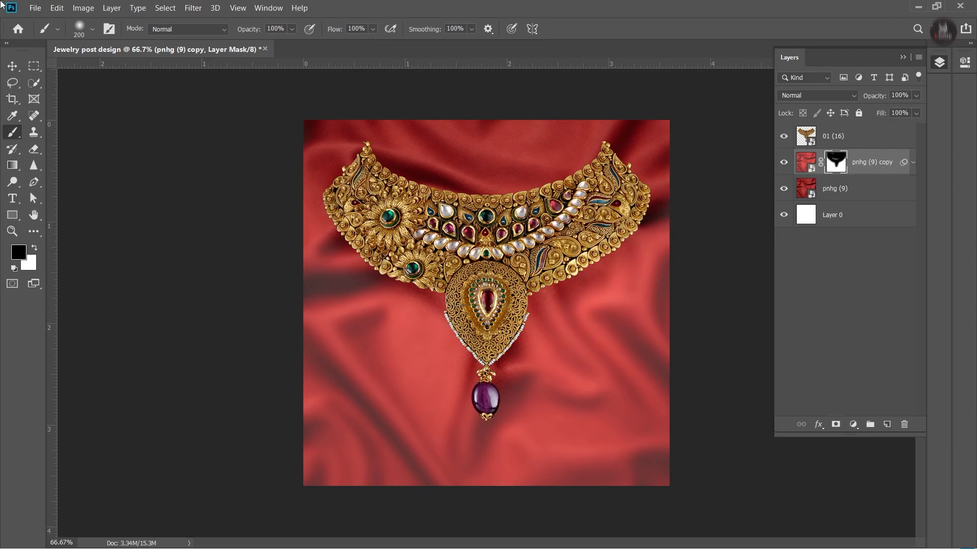
{"action": "left_click", "coordinate": [10, 63]}
{"action": "left_click", "coordinate": [890, 329]}
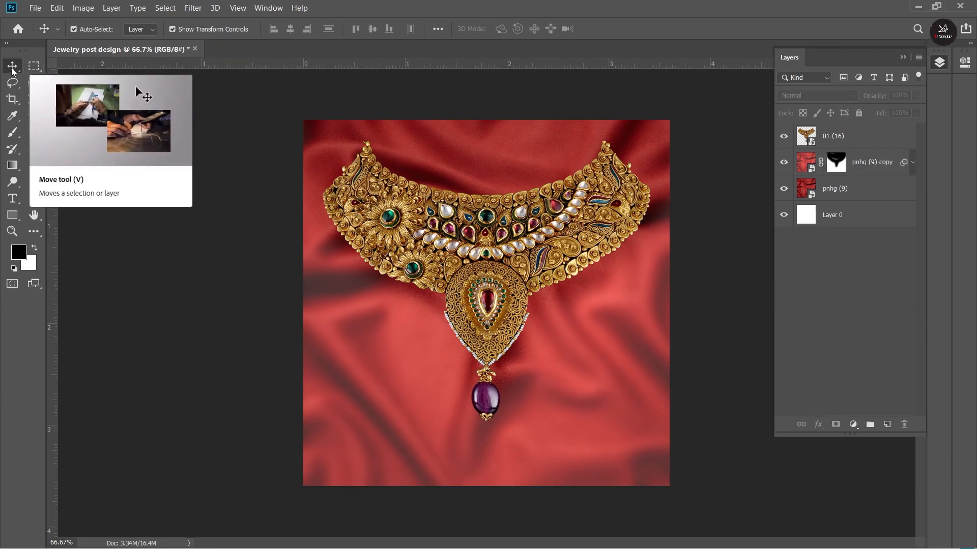
Step: Add a text line reading "Gold & Daimond Jewelry" beside the pendant, copying the wording from the open text document
{"action": "left_click", "coordinate": [13, 198]}
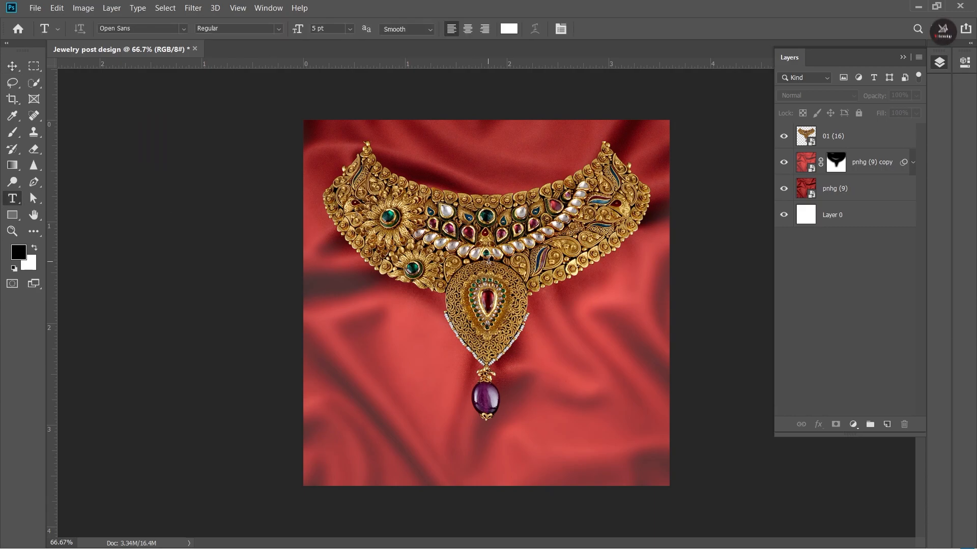
{"action": "left_click", "coordinate": [345, 319]}
{"action": "left_click", "coordinate": [414, 540]}
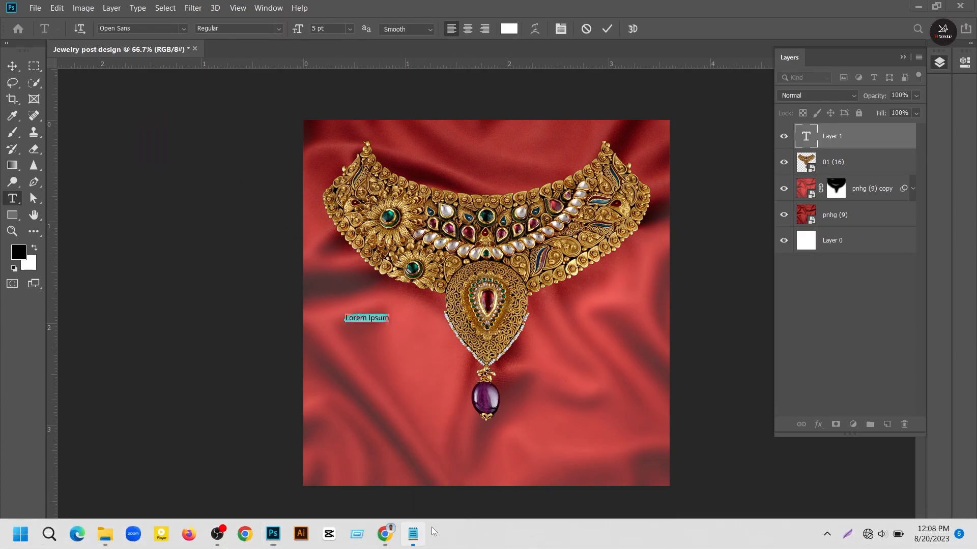
{"action": "left_click_drag", "start_coordinate": [686, 100], "coordinate": [570, 94]}
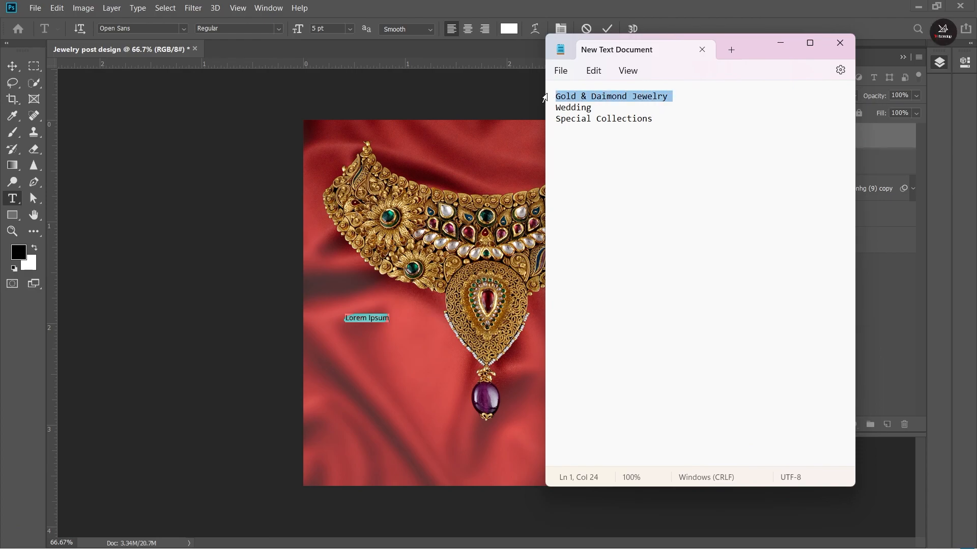
{"action": "key", "text": "alt+Tab"}
{"action": "key", "text": "ctrl+v"}
{"action": "left_click", "coordinate": [13, 66]}
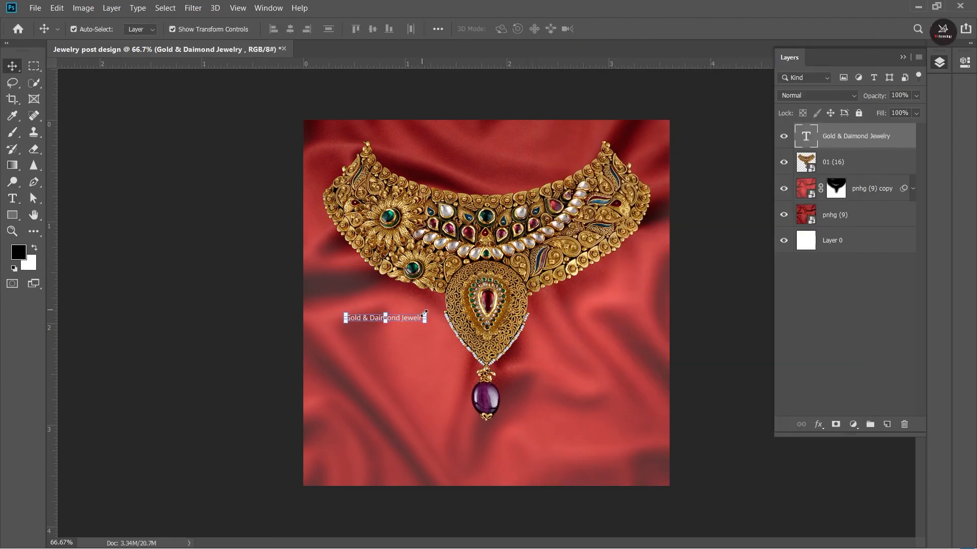
Step: Scale the "Gold & Daimond Jewelry" text to about 178% and place it lower, beside the purple drop stone
{"action": "left_click_drag", "start_coordinate": [428, 317], "coordinate": [418, 379]}
{"action": "left_click", "coordinate": [609, 30]}
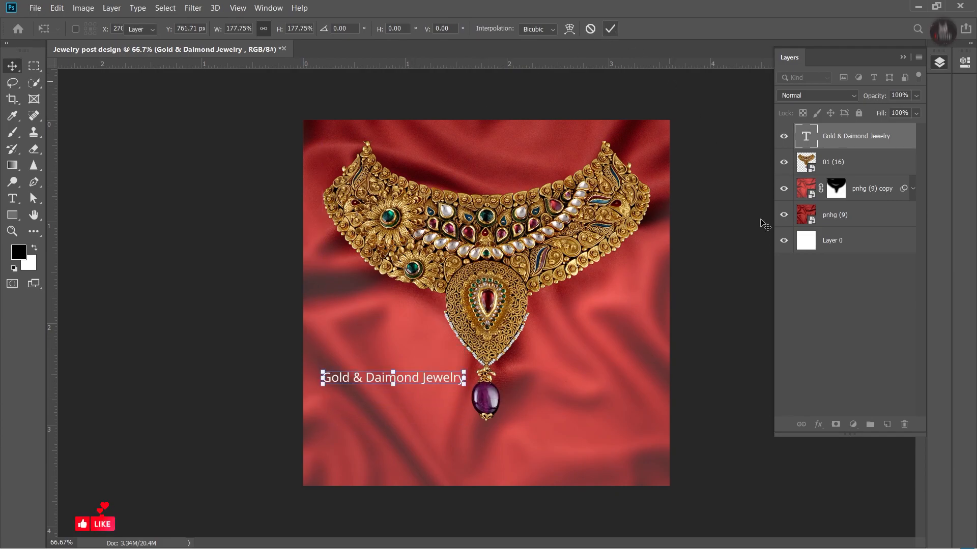
{"action": "left_click", "coordinate": [853, 329]}
{"action": "left_click", "coordinate": [434, 383]}
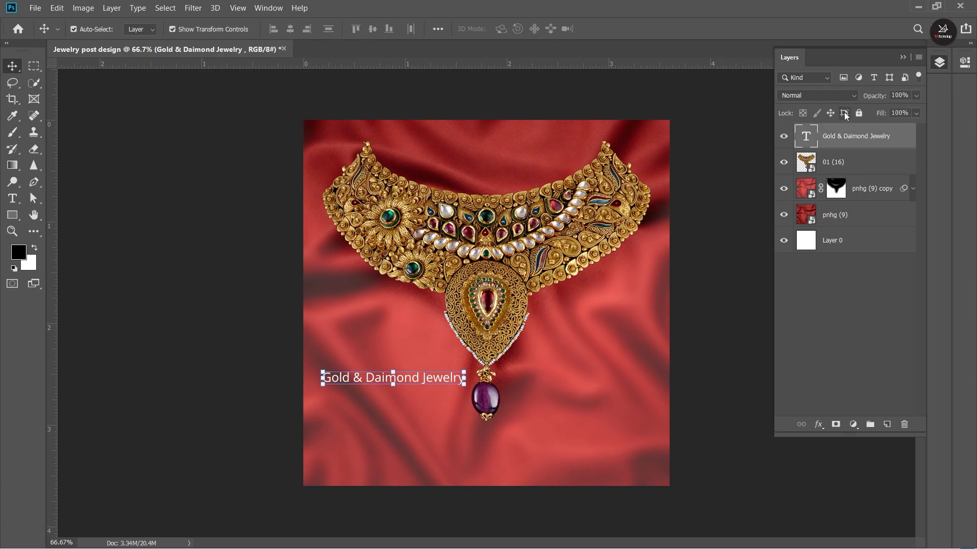
Step: Set the jewelry text to the Collingar DEMO font at 8 pt and move it slightly down and left
{"action": "left_click", "coordinate": [280, 11]}
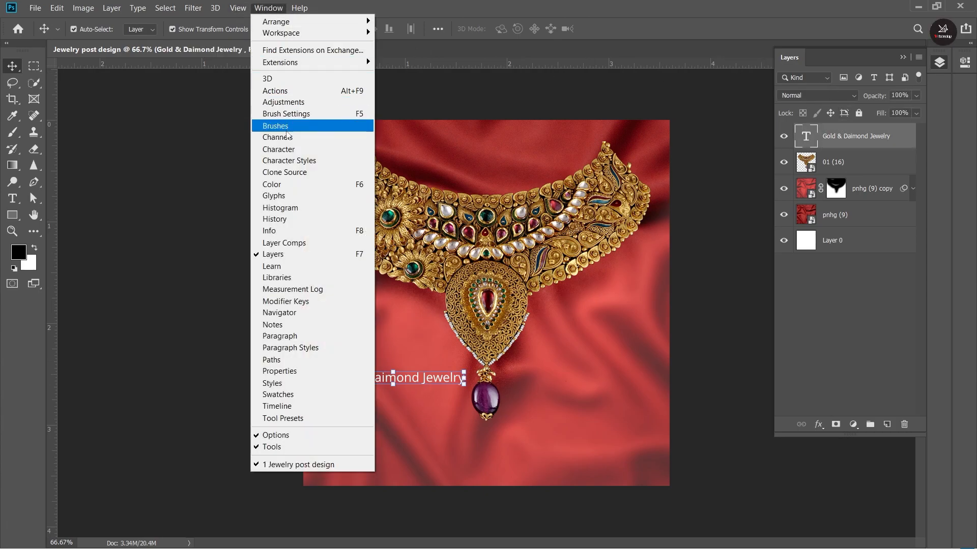
{"action": "left_click", "coordinate": [304, 152]}
{"action": "left_click_drag", "start_coordinate": [650, 108], "coordinate": [733, 97]}
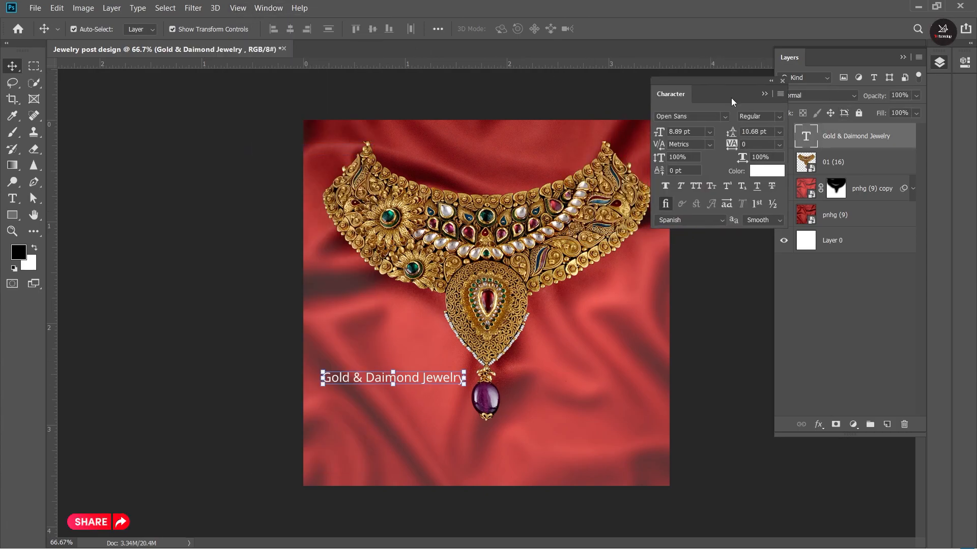
{"action": "left_click", "coordinate": [725, 117]}
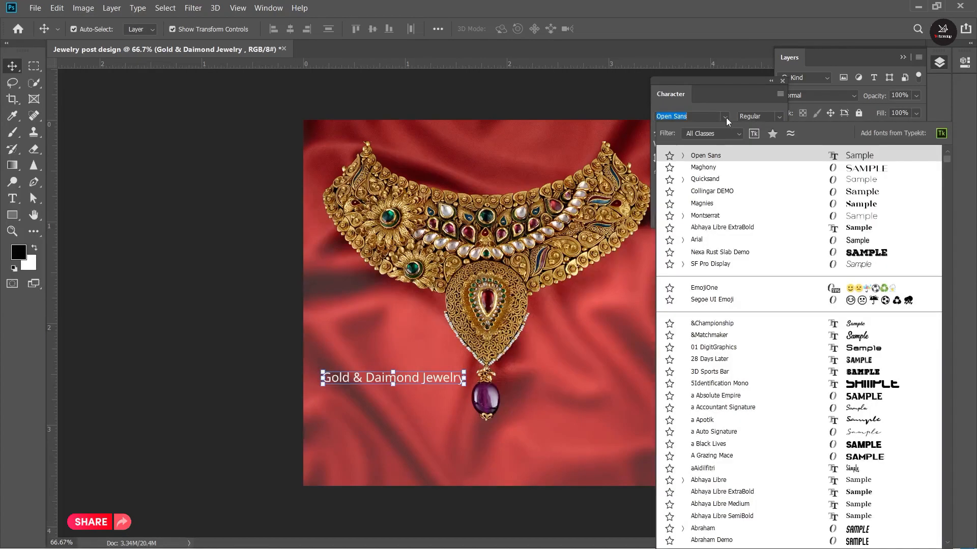
{"action": "left_click", "coordinate": [712, 192]}
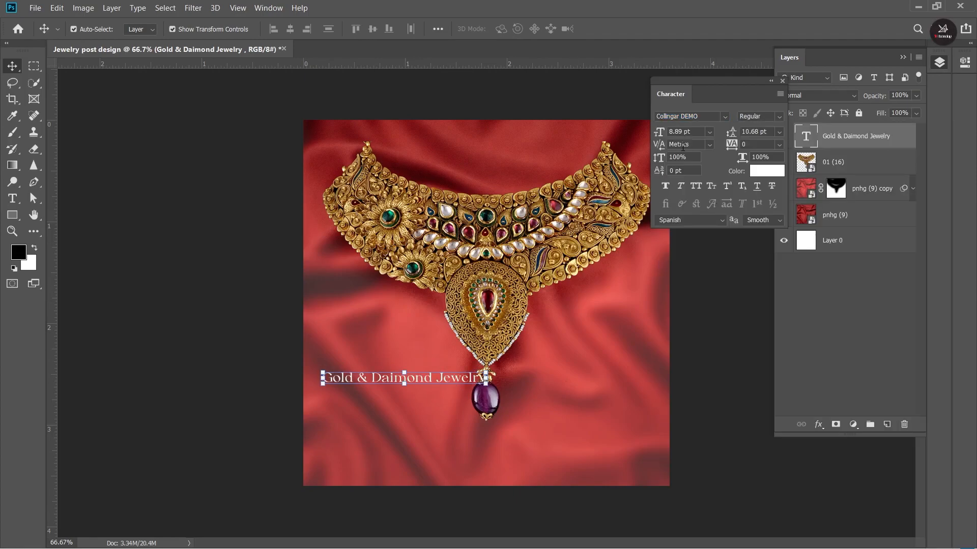
{"action": "type", "text": "4.5"}
{"action": "key", "text": "Return"}
{"action": "left_click", "coordinate": [441, 385]}
{"action": "left_click_drag", "start_coordinate": [438, 381], "coordinate": [430, 399]}
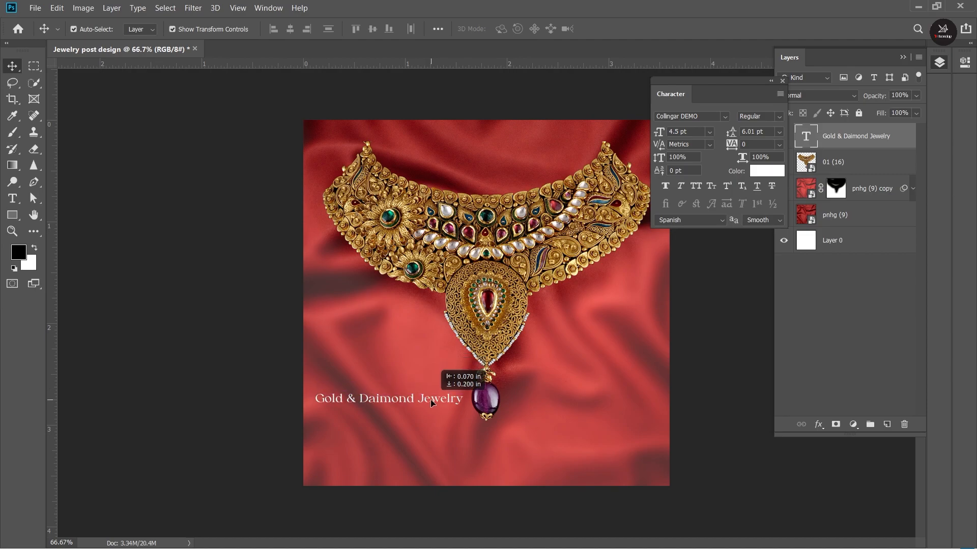
Step: Scale the necklace down to 22.07% and move it slightly upward, keeping it horizontally centred on the canvas
{"action": "left_click", "coordinate": [503, 202]}
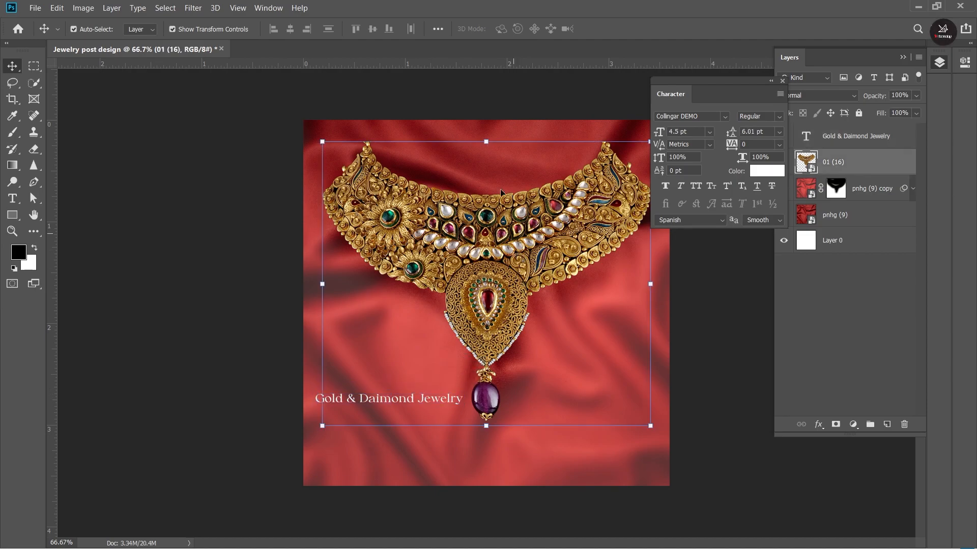
{"action": "left_click_drag", "start_coordinate": [488, 143], "coordinate": [486, 165]}
{"action": "left_click_drag", "start_coordinate": [486, 289], "coordinate": [487, 243]}
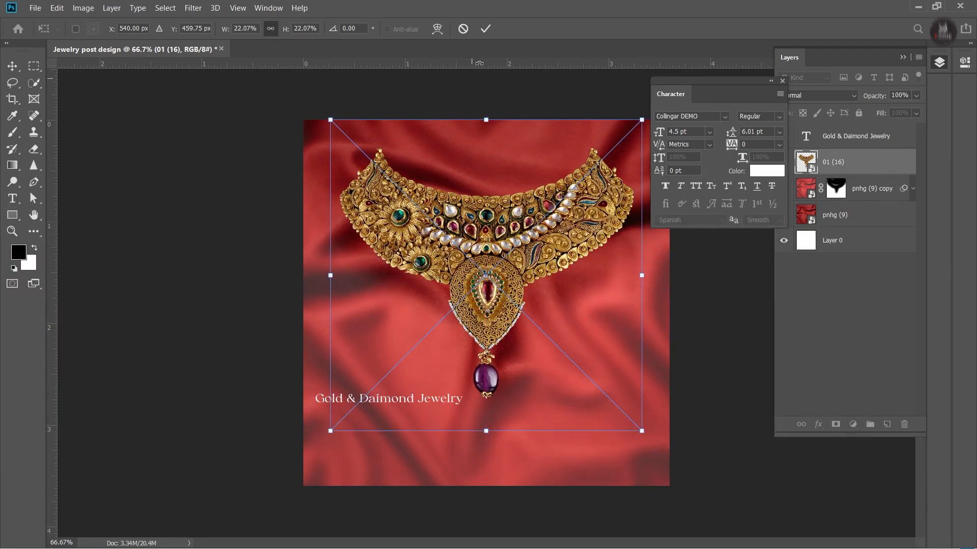
{"action": "left_click", "coordinate": [486, 30]}
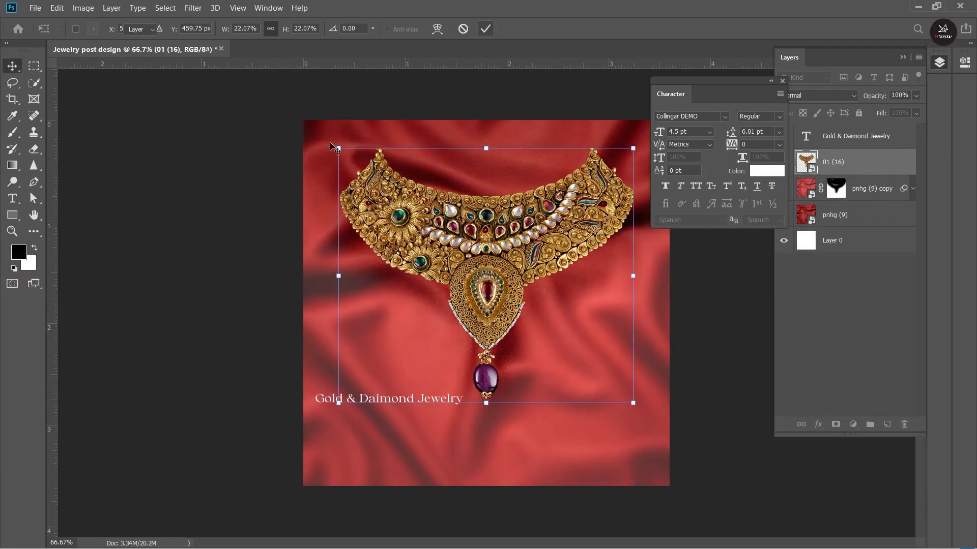
Step: Duplicate the "Gold & Daimond Jewelry" text, with the original slightly higher and the copy near the bottom of the canvas
{"action": "left_click", "coordinate": [429, 398]}
{"action": "mouse_move", "coordinate": [429, 399]}
{"action": "left_mouse_down"}
{"action": "mouse_move", "coordinate": [423, 380]}
{"action": "mouse_move", "coordinate": [407, 383]}
{"action": "mouse_move", "coordinate": [412, 398]}
{"action": "left_mouse_up"}
{"action": "left_click", "coordinate": [147, 278]}
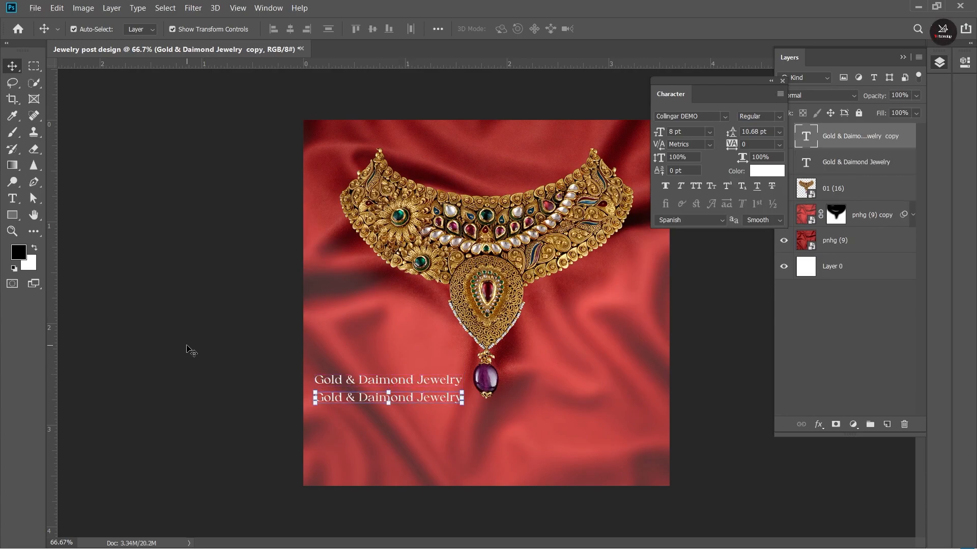
{"action": "left_click_drag", "start_coordinate": [421, 402], "coordinate": [422, 452]}
Step: Break the upper jewelry text into two lines after "Gold &"
{"action": "left_click", "coordinate": [365, 382]}
{"action": "double_click", "coordinate": [358, 381]}
{"action": "left_click", "coordinate": [358, 382]}
{"action": "key", "text": "Return"}
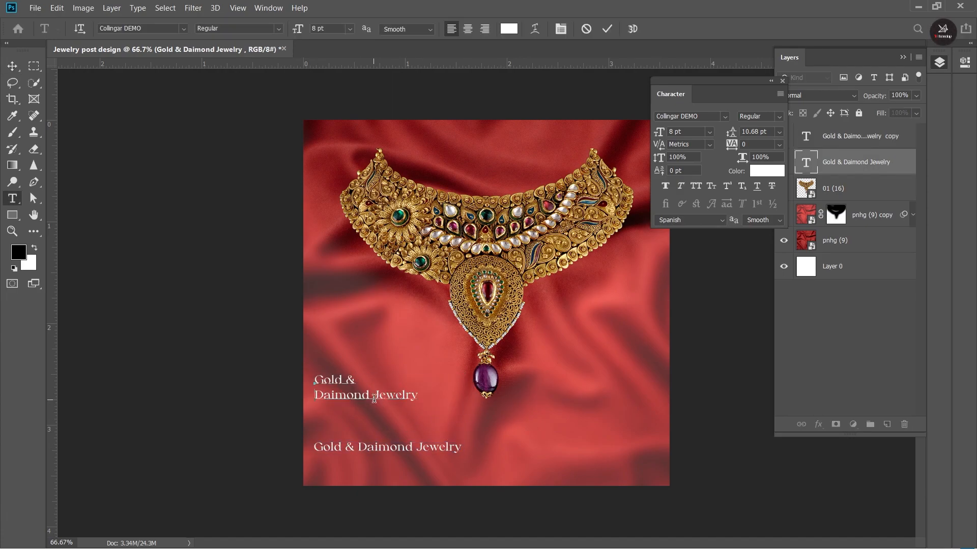
Step: Scale the two-line "Gold & Daimond Jewelry" text up to 137.36%, keeping its left edge in place
{"action": "left_click", "coordinate": [13, 67]}
{"action": "left_click_drag", "start_coordinate": [418, 388], "coordinate": [457, 390]}
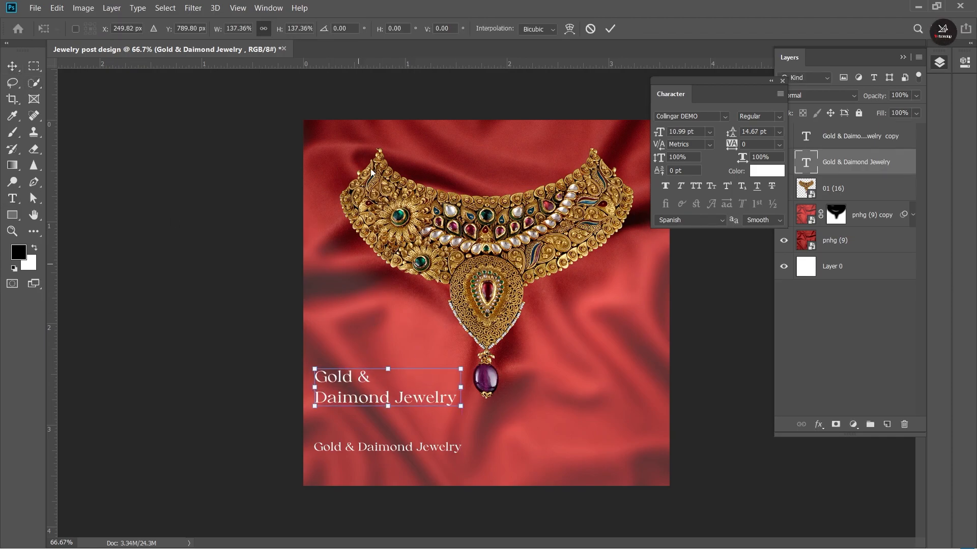
{"action": "left_click", "coordinate": [192, 164]}
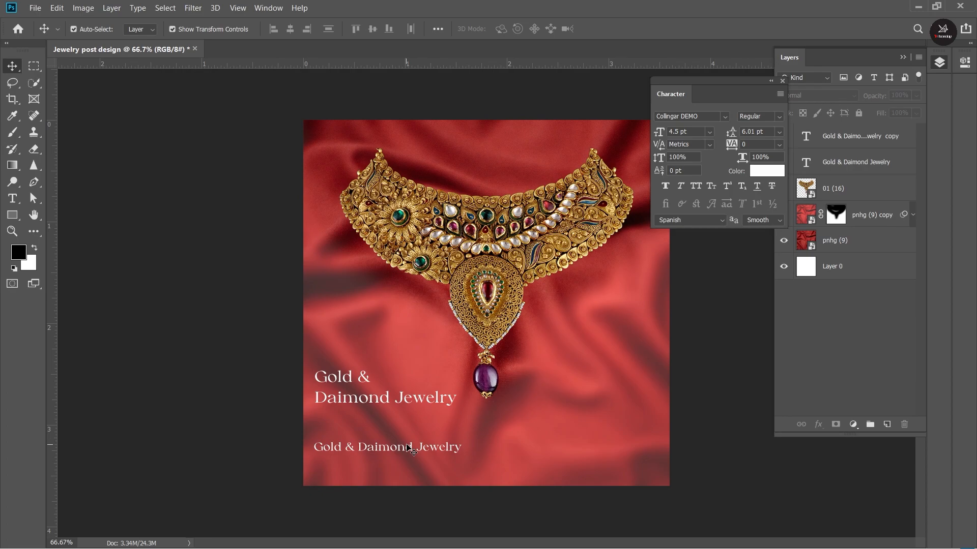
Step: Replace the lower copy of the jewelry text with "Wedding" from the text document
{"action": "left_click", "coordinate": [422, 449]}
{"action": "left_click", "coordinate": [413, 534]}
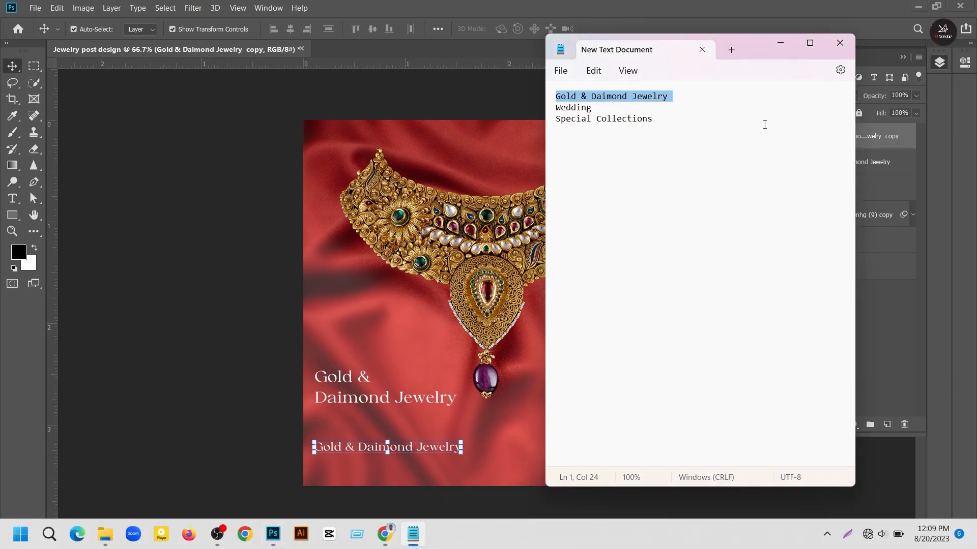
{"action": "left_click", "coordinate": [688, 116]}
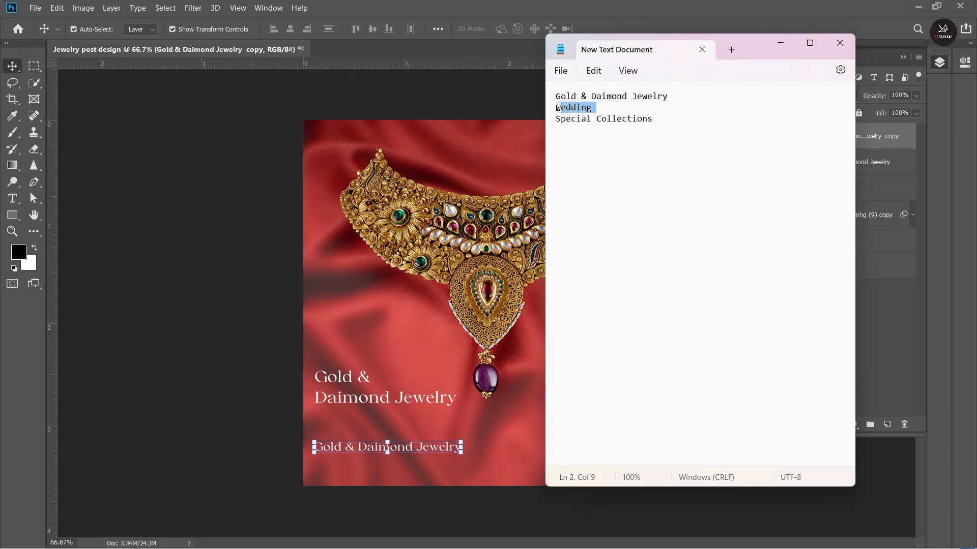
{"action": "left_click", "coordinate": [483, 4]}
{"action": "double_click", "coordinate": [414, 446]}
{"action": "type", "text": "Wedding"}
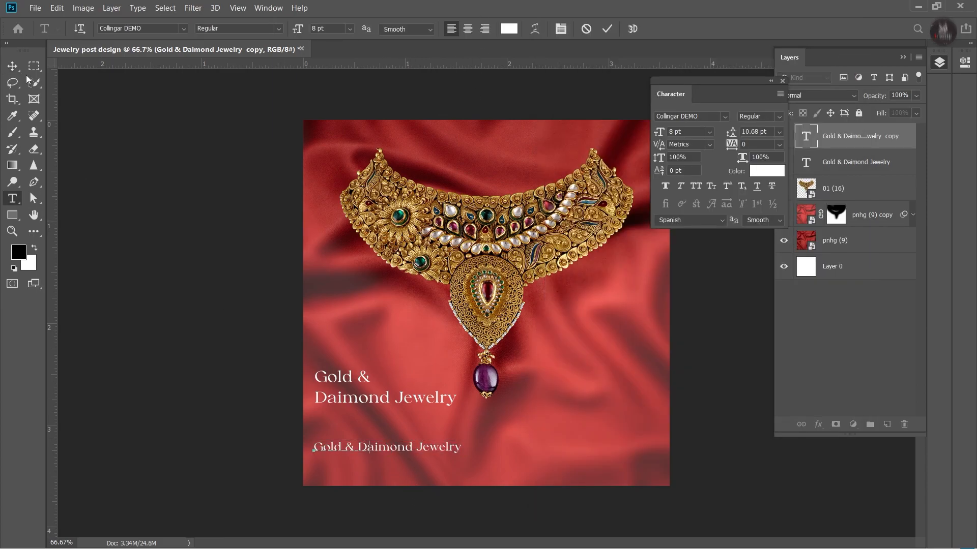
Step: Enlarge the "Wedding" text to 24.83 pt and set it in All Caps
{"action": "left_click", "coordinate": [17, 70]}
{"action": "left_click_drag", "start_coordinate": [364, 442], "coordinate": [445, 450]}
{"action": "left_click", "coordinate": [609, 28]}
{"action": "left_click", "coordinate": [695, 186]}
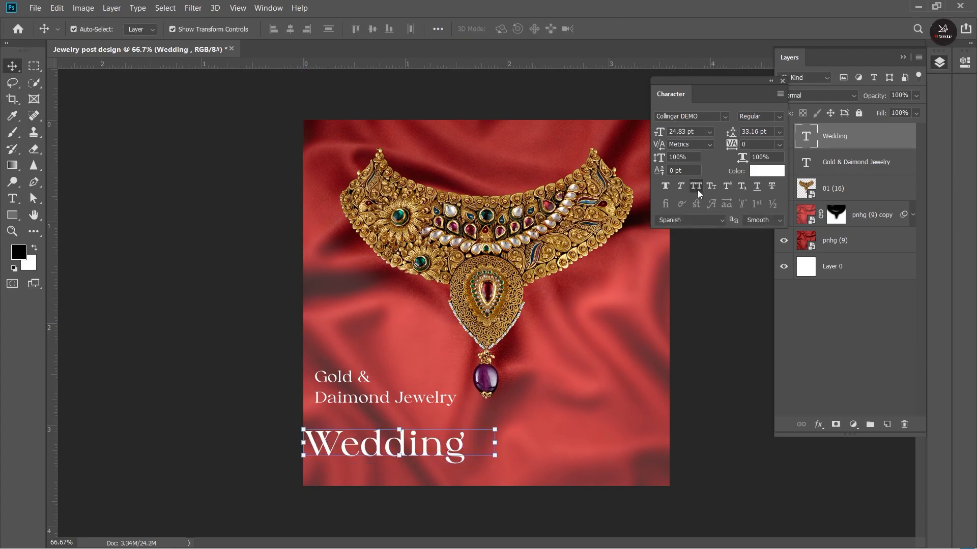
Step: Move the WEDDING text up close beneath "Daimond Jewelry", aligned with that text's left edge
{"action": "left_click_drag", "start_coordinate": [433, 441], "coordinate": [450, 434]}
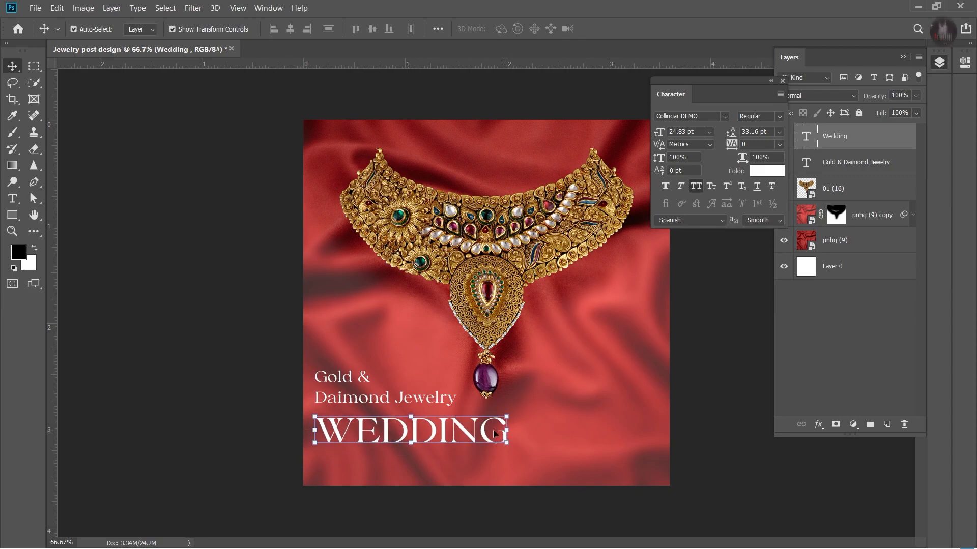
{"action": "left_click", "coordinate": [203, 257]}
{"action": "left_click", "coordinate": [438, 436]}
{"action": "key", "text": "Up"}
{"action": "key", "text": "Up"}
{"action": "key", "text": "Up"}
{"action": "key", "text": "Up"}
{"action": "key", "text": "Up"}
{"action": "key", "text": "Up"}
{"action": "key", "text": "Up"}
{"action": "key", "text": "Up"}
{"action": "key", "text": "Up"}
{"action": "key", "text": "Up"}
{"action": "key", "text": "Up"}
{"action": "key", "text": "Up"}
{"action": "key", "text": "Up"}
{"action": "key", "text": "Up"}
{"action": "key", "text": "Up"}
{"action": "key", "text": "Up"}
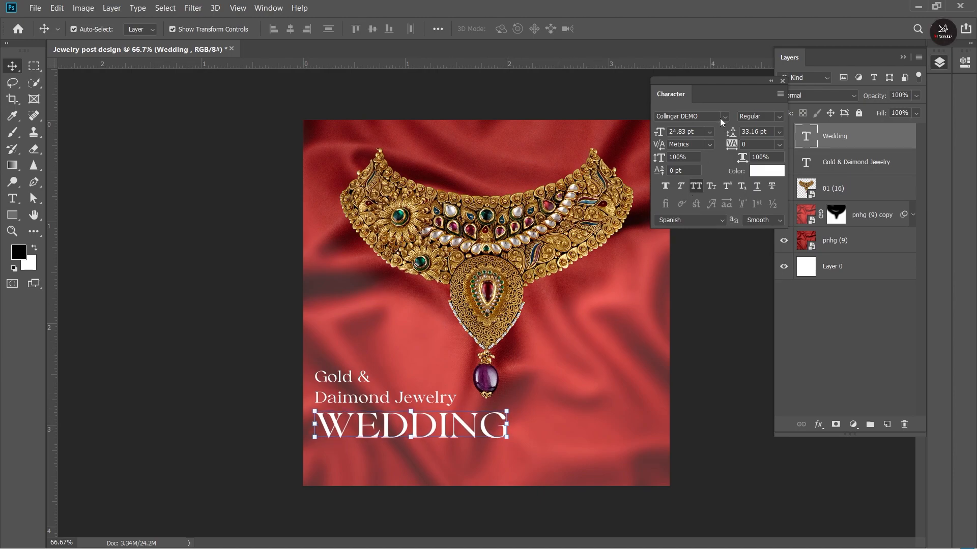
Step: Set the WEDDING text to the Maghony font at 22 pt and fine-tune its position below the jewelry text
{"action": "left_click", "coordinate": [719, 118]}
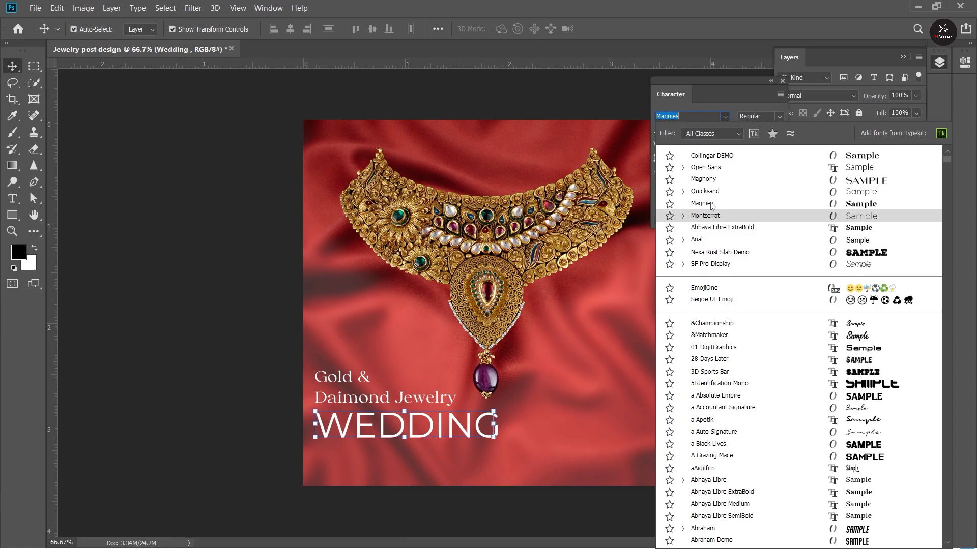
{"action": "left_click", "coordinate": [705, 179]}
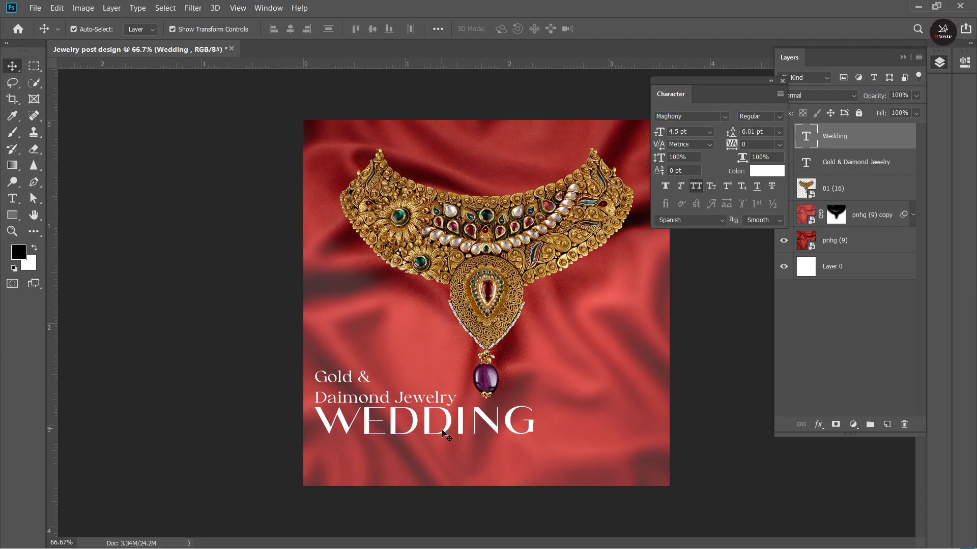
{"action": "left_click_drag", "start_coordinate": [529, 424], "coordinate": [535, 426]}
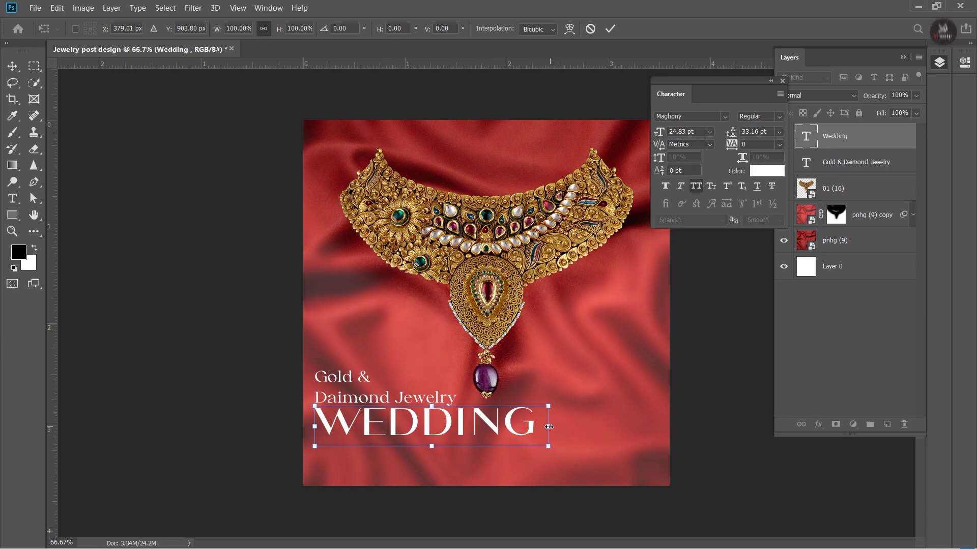
{"action": "left_click", "coordinate": [610, 29]}
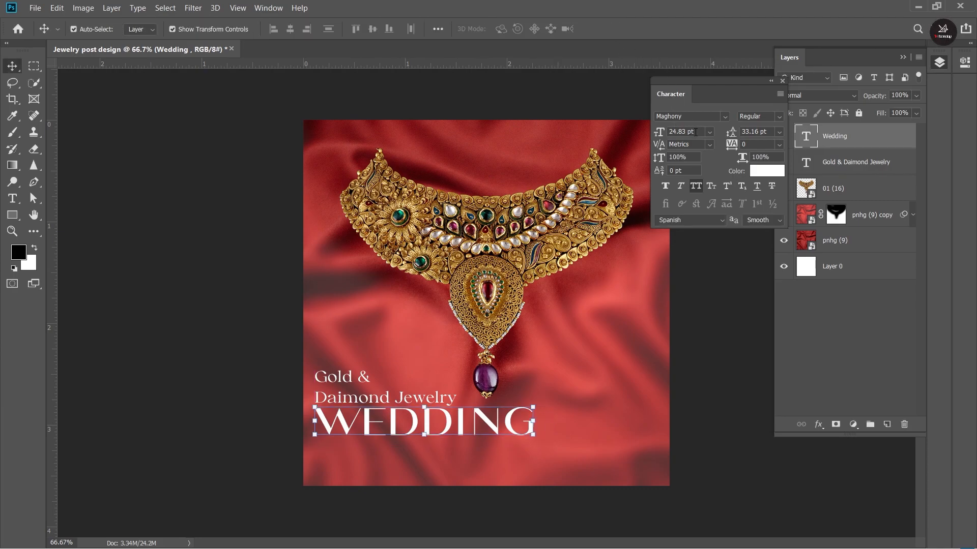
{"action": "key", "text": "Return"}
{"action": "left_click", "coordinate": [735, 447]}
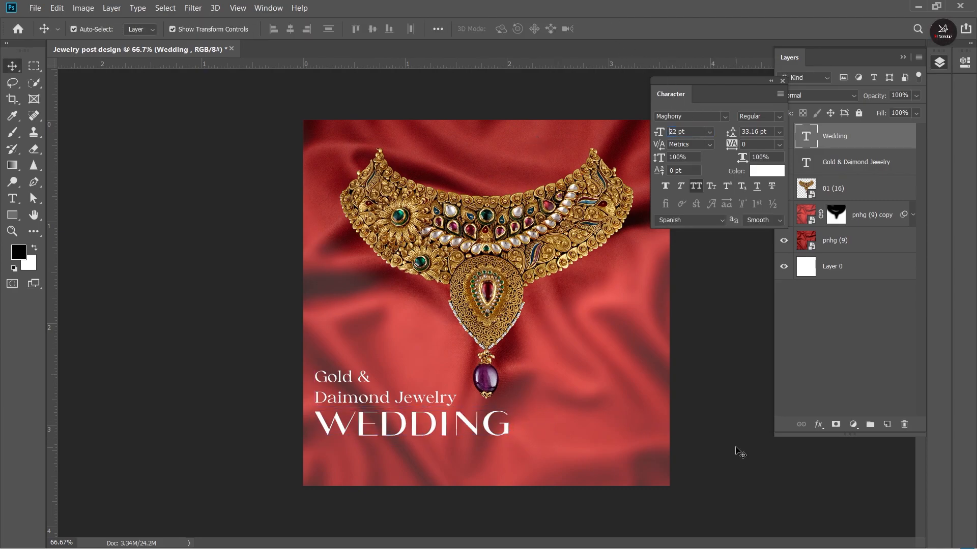
{"action": "left_click", "coordinate": [451, 426]}
{"action": "key", "text": "Down"}
{"action": "left_click_drag", "start_coordinate": [453, 429], "coordinate": [454, 429]}
{"action": "left_click", "coordinate": [162, 247]}
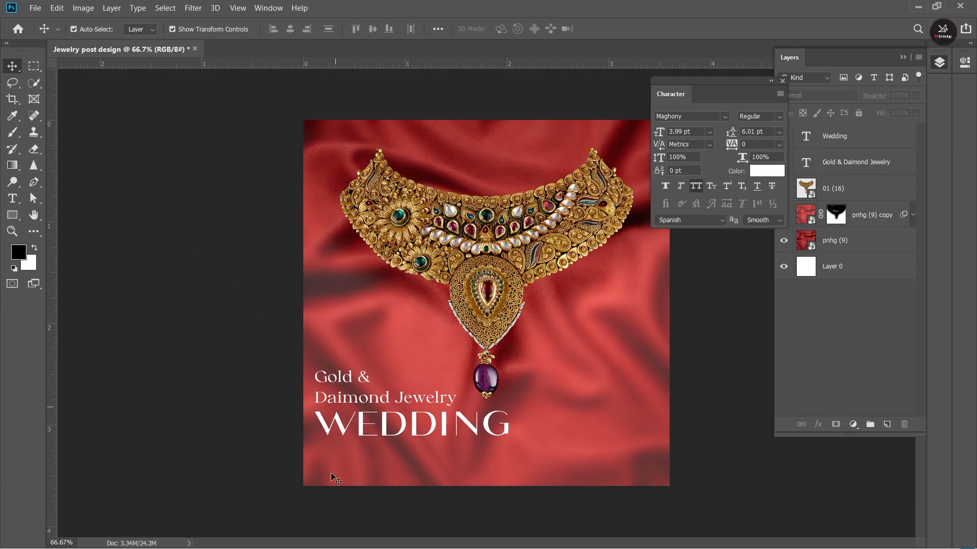
Step: Copy "Special Collections" from the text document and add it as a new text line below WEDDING
{"action": "left_click", "coordinate": [414, 535]}
{"action": "left_click", "coordinate": [683, 139]}
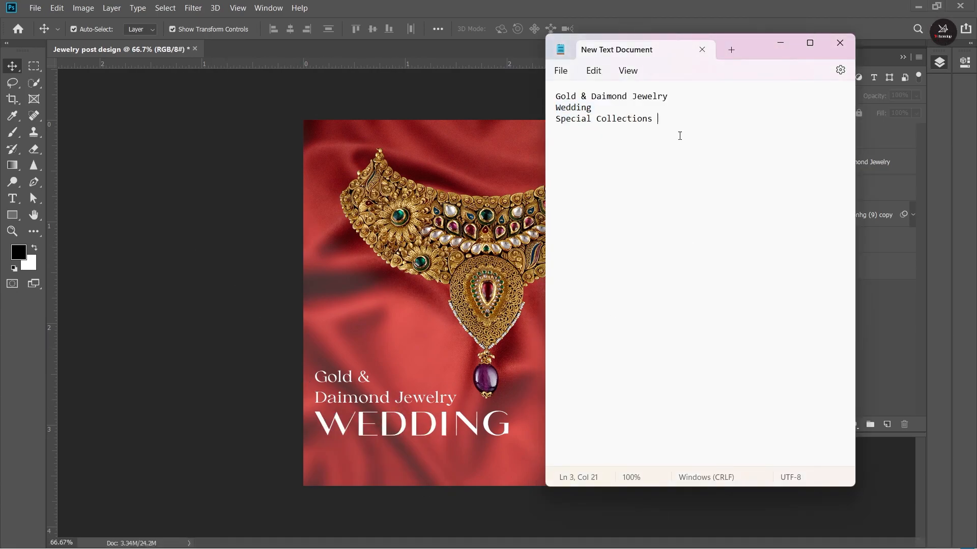
{"action": "left_click_drag", "start_coordinate": [659, 119], "coordinate": [556, 119]}
{"action": "key", "text": "ctrl+c"}
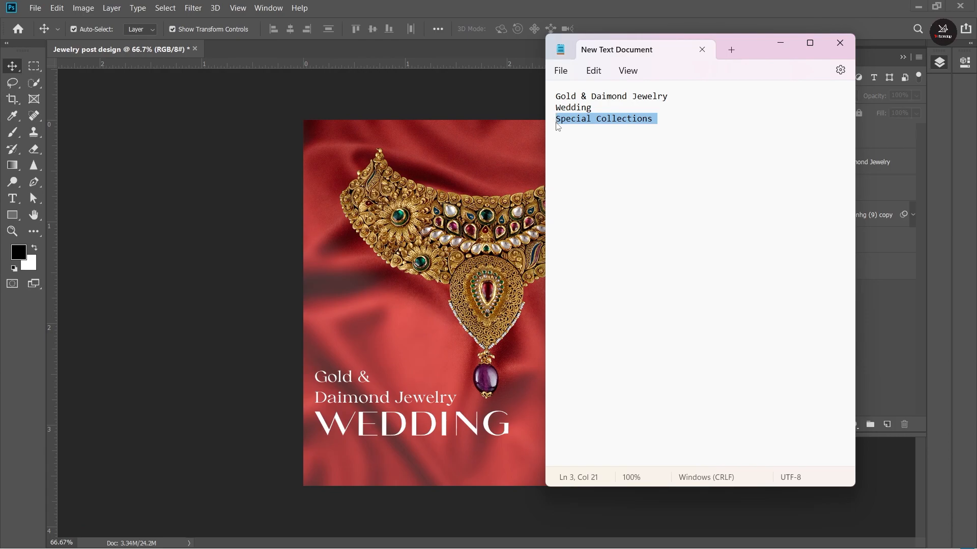
{"action": "left_click", "coordinate": [533, 5]}
{"action": "left_click", "coordinate": [13, 199]}
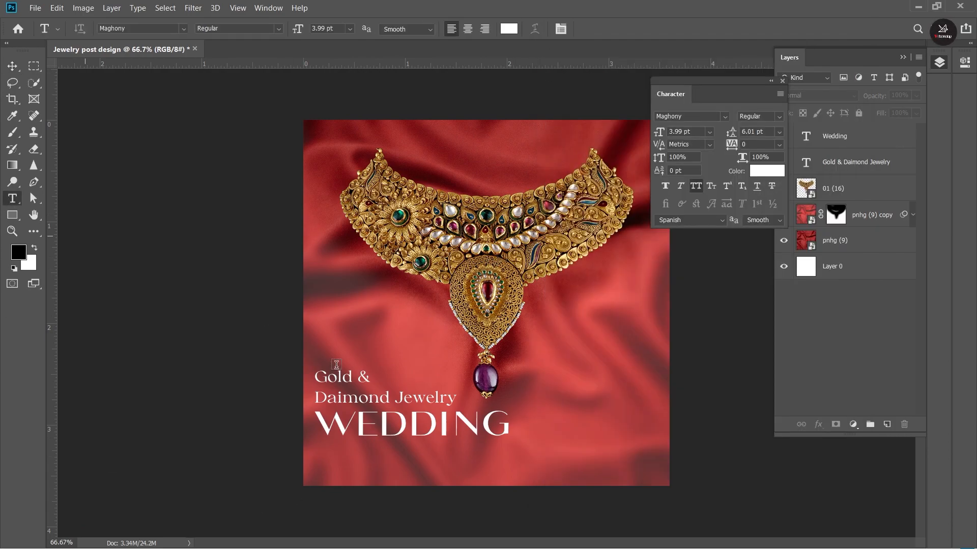
{"action": "left_click", "coordinate": [397, 468]}
{"action": "key", "text": "ctrl+v"}
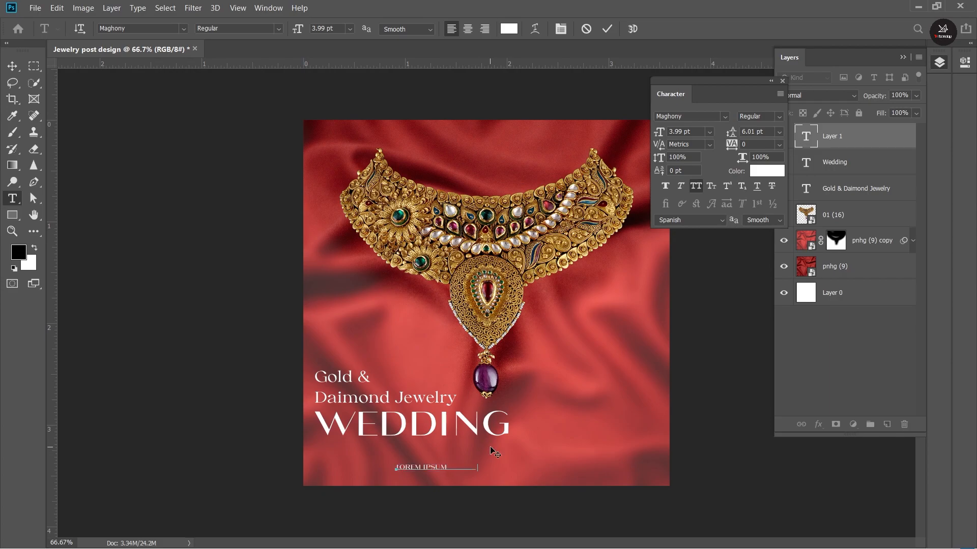
{"action": "left_click", "coordinate": [12, 66]}
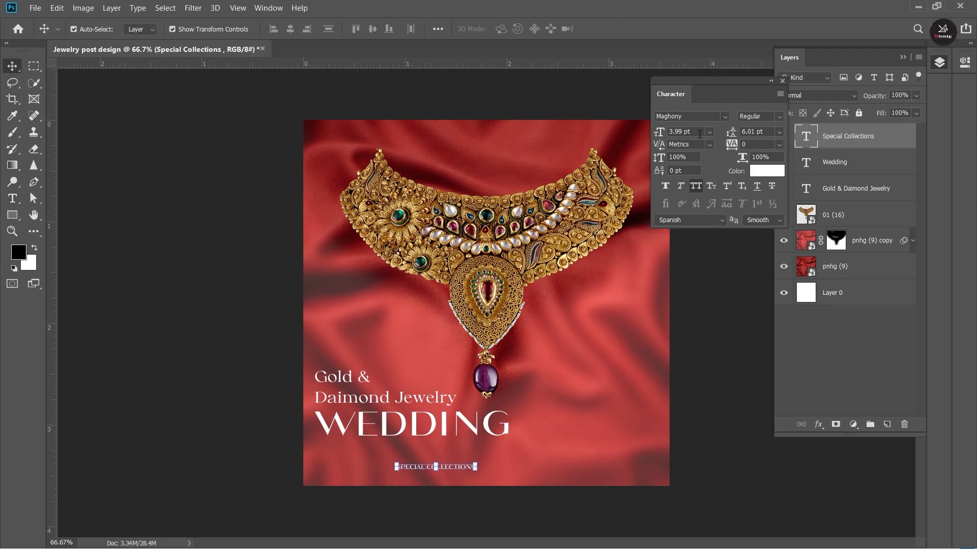
Step: Set the "Special Collections" text to the Collingar DEMO font at 5 pt
{"action": "key", "text": "Return"}
{"action": "left_click", "coordinate": [725, 117]}
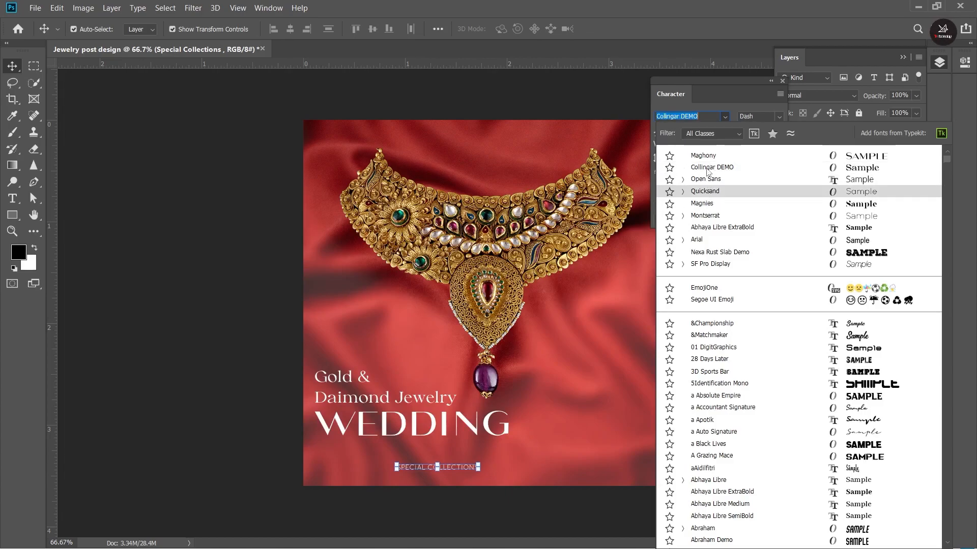
{"action": "left_click", "coordinate": [712, 167]}
{"action": "left_click", "coordinate": [506, 505]}
{"action": "left_click_drag", "start_coordinate": [472, 467], "coordinate": [429, 450]}
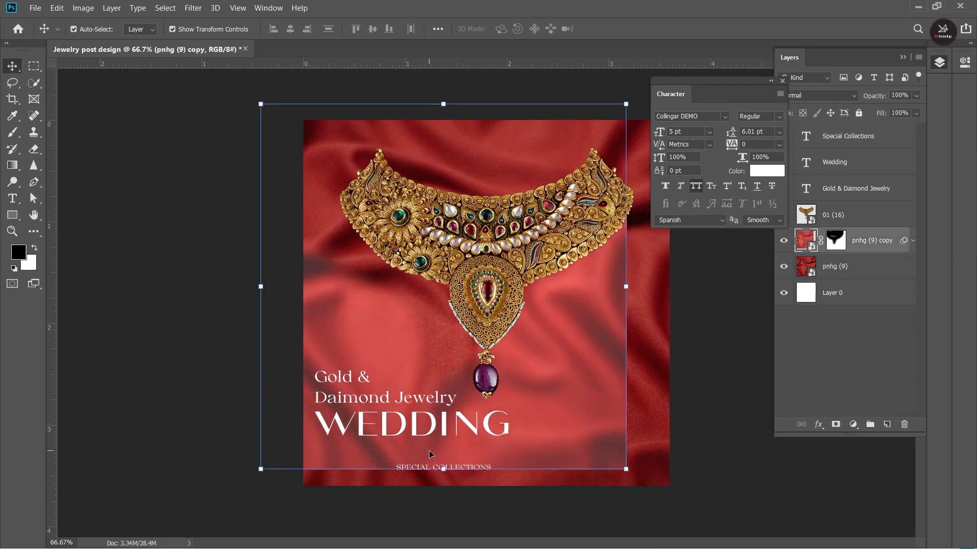
{"action": "key", "text": "ctrl+z"}
{"action": "key", "text": "ctrl+z"}
{"action": "key", "text": "ctrl+z"}
Step: Place the "Special Collections" text under WEDDING, aligned to its left edge, with leading set to Auto and tracking to 500
{"action": "left_click_drag", "start_coordinate": [469, 470], "coordinate": [390, 459]}
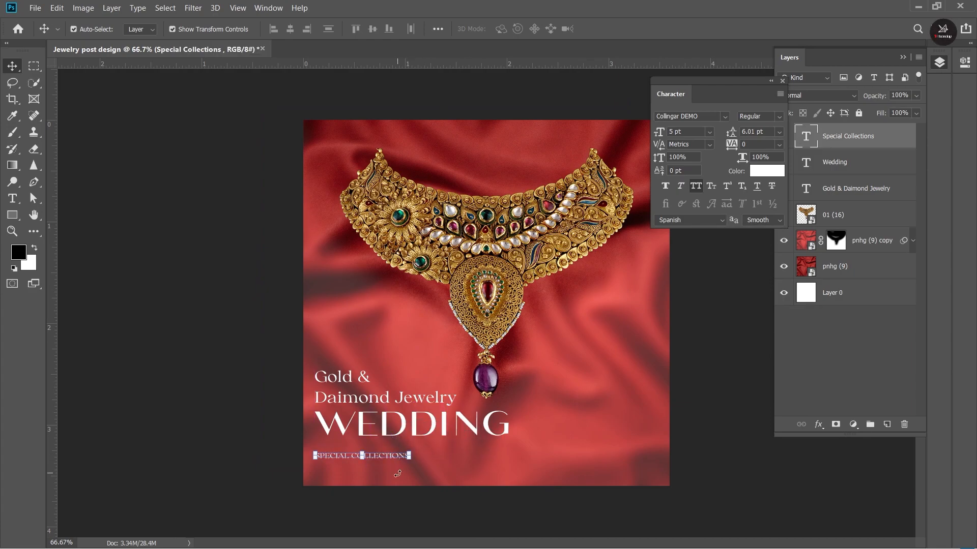
{"action": "left_click", "coordinate": [779, 132]}
{"action": "left_click", "coordinate": [762, 142]}
{"action": "left_click", "coordinate": [778, 145]}
{"action": "left_click", "coordinate": [765, 299]}
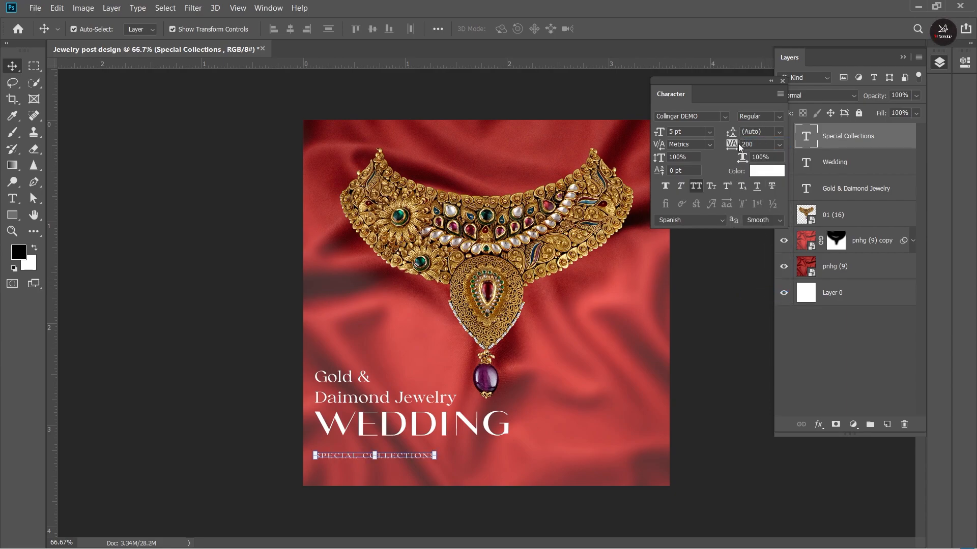
{"action": "mouse_move", "coordinate": [730, 146]}
{"action": "left_mouse_down"}
{"action": "mouse_move", "coordinate": [752, 146]}
{"action": "mouse_move", "coordinate": [731, 150]}
{"action": "left_mouse_up"}
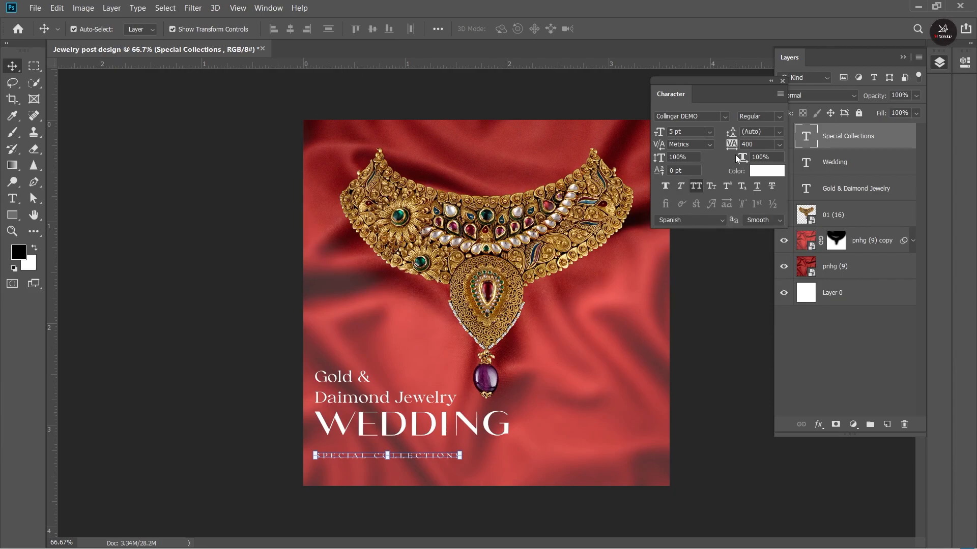
{"action": "left_click_drag", "start_coordinate": [729, 147], "coordinate": [737, 147]}
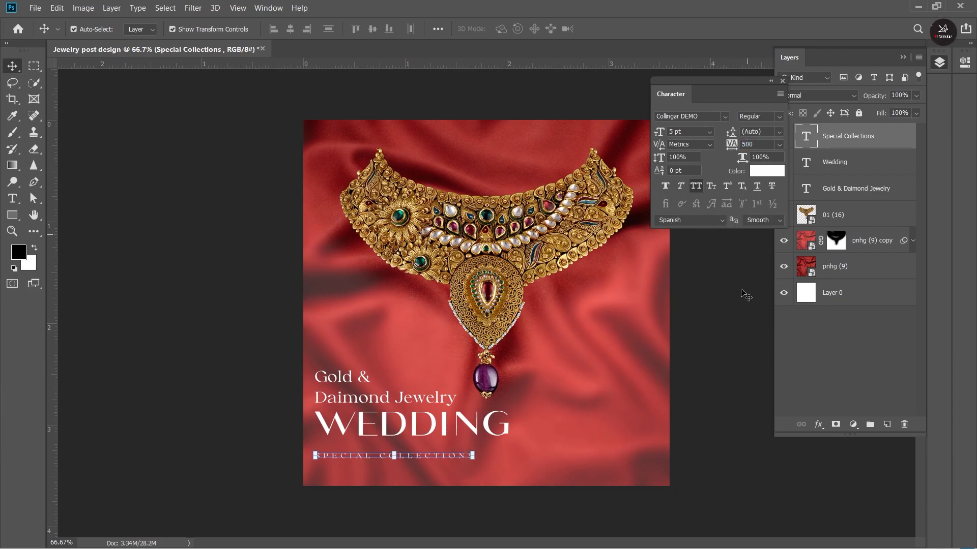
Step: Enlarge the "Special Collections" text to 5.8 pt, spanning nearly WEDDING's width and starting at its left edge
{"action": "left_click", "coordinate": [739, 333]}
{"action": "left_click_drag", "start_coordinate": [467, 457], "coordinate": [486, 452]}
{"action": "left_click", "coordinate": [727, 498]}
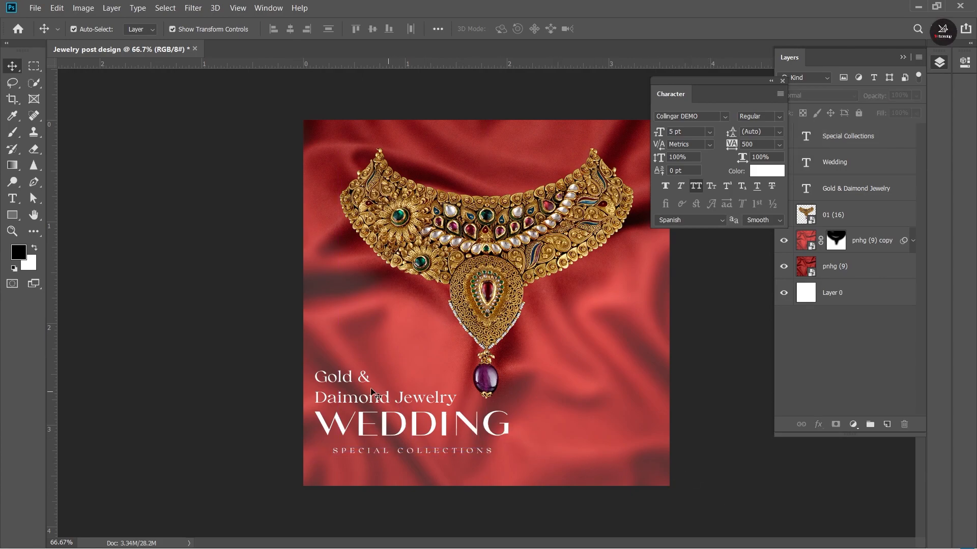
{"action": "left_click_drag", "start_coordinate": [416, 452], "coordinate": [397, 454]}
{"action": "left_click_drag", "start_coordinate": [478, 451], "coordinate": [512, 453]}
{"action": "left_click", "coordinate": [205, 266]}
{"action": "left_click", "coordinate": [253, 355]}
Step: Nudge the "Special Collections" text slightly upward, closer to WEDDING
{"action": "left_click", "coordinate": [457, 454]}
{"action": "left_click", "coordinate": [455, 456]}
{"action": "key", "text": "Up"}
{"action": "key", "text": "Up"}
{"action": "key", "text": "Up"}
{"action": "key", "text": "Up"}
{"action": "key", "text": "Up"}
{"action": "key", "text": "Up"}
{"action": "key", "text": "Up"}
{"action": "key", "text": "Up"}
{"action": "key", "text": "Up"}
{"action": "key", "text": "Up"}
{"action": "key", "text": "Up"}
{"action": "key", "text": "Up"}
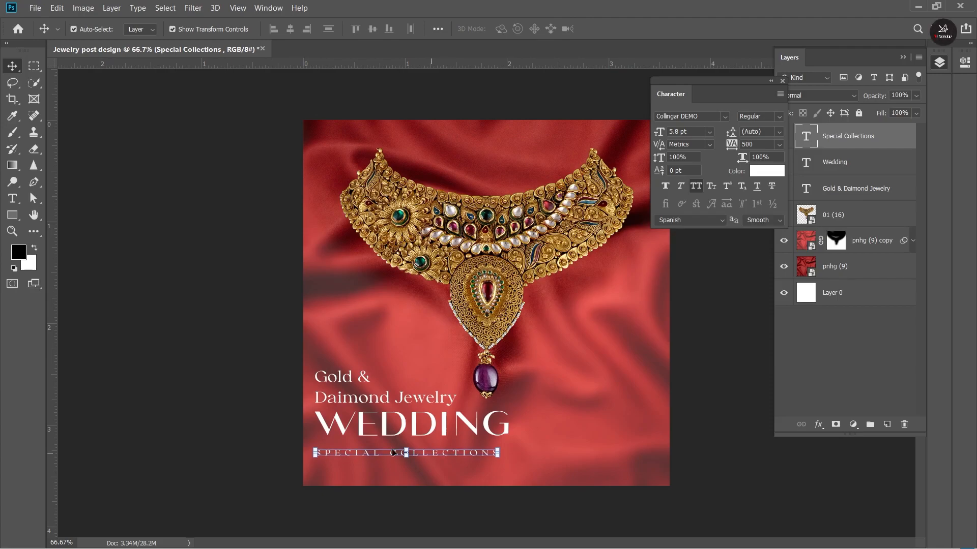
{"action": "left_click", "coordinate": [236, 385]}
Step: Change the WEDDING text's font to Collingar DEMO
{"action": "left_click", "coordinate": [407, 430]}
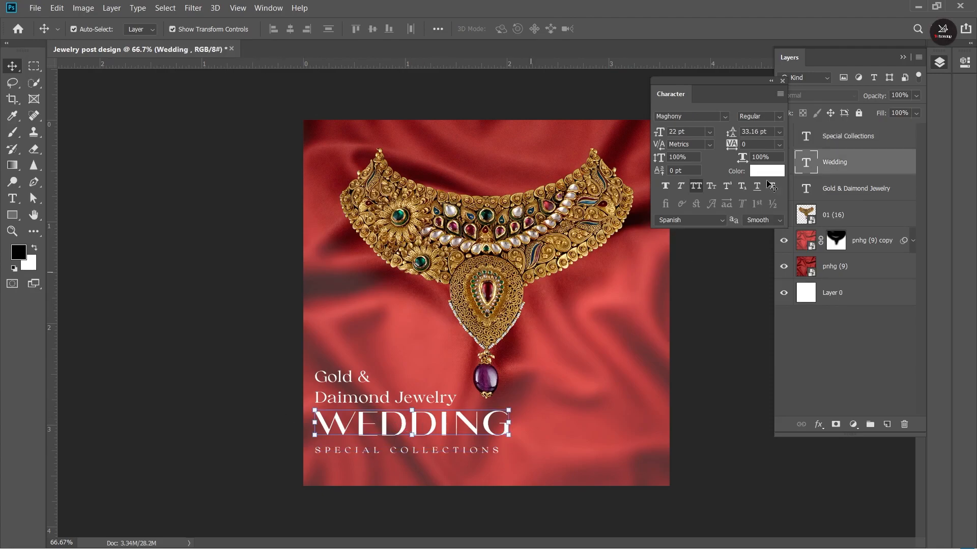
{"action": "left_click", "coordinate": [726, 115]}
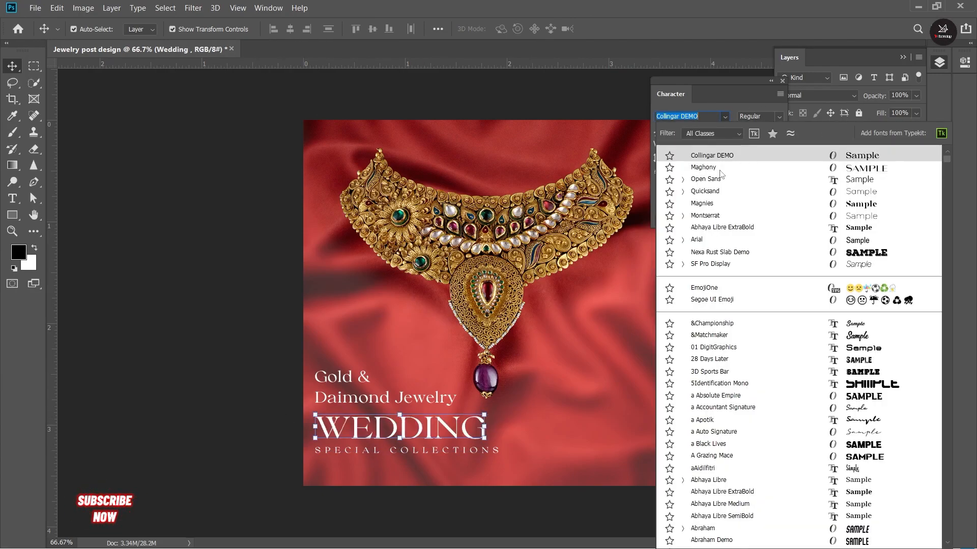
{"action": "key", "text": "Down"}
{"action": "key", "text": "Down"}
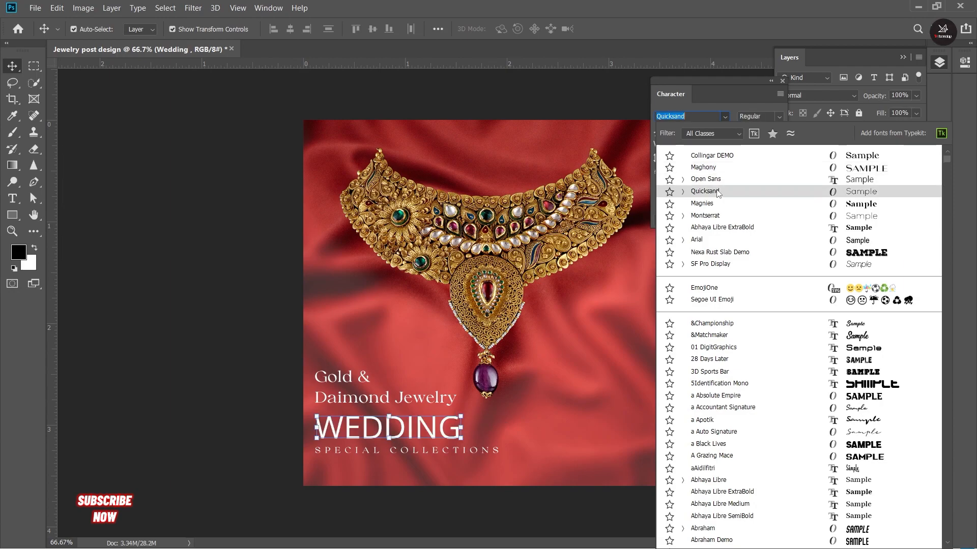
{"action": "left_click", "coordinate": [712, 155]}
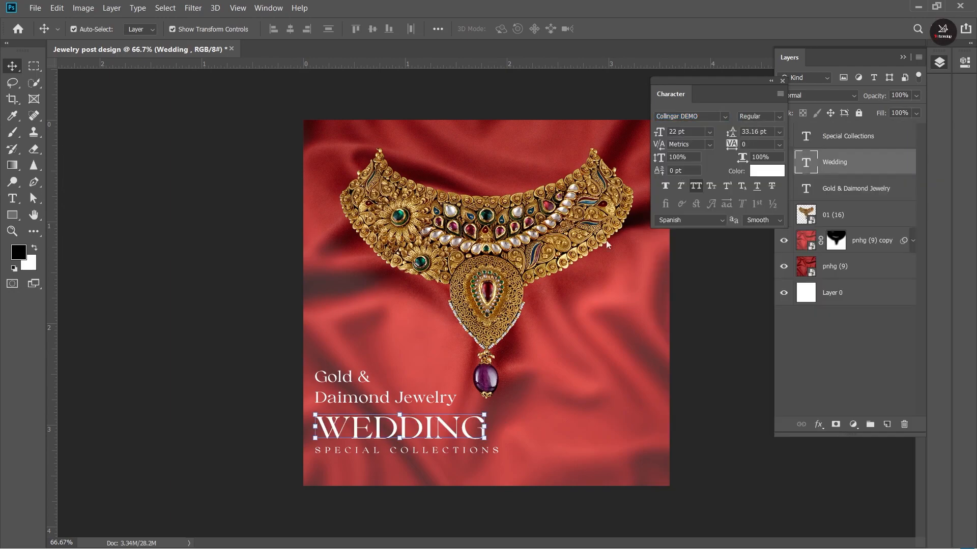
Step: Enlarge the WEDDING text to 22.81 pt and keep it aligned with the left edge of the other text lines
{"action": "left_click_drag", "start_coordinate": [485, 430], "coordinate": [492, 431]}
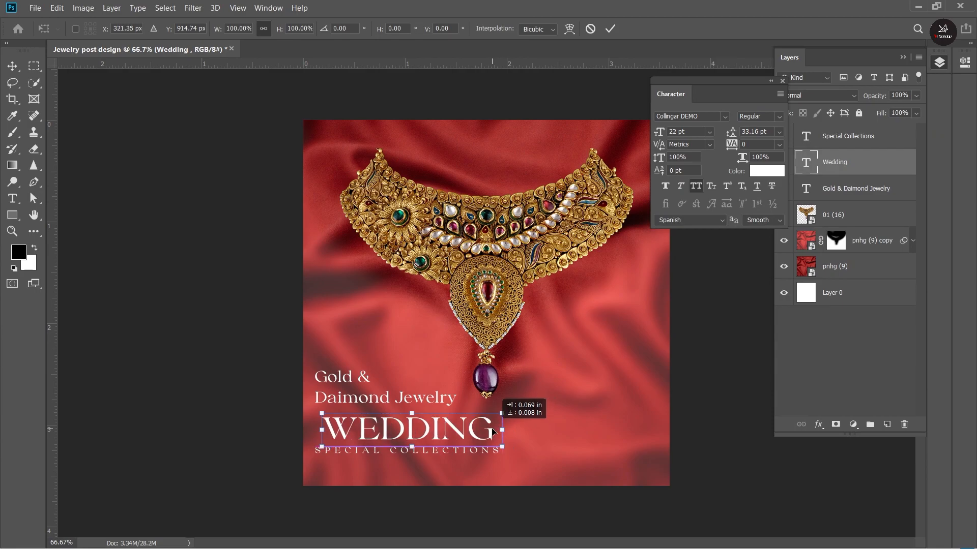
{"action": "left_click_drag", "start_coordinate": [321, 429], "coordinate": [315, 429]}
{"action": "key", "text": "Up"}
{"action": "key", "text": "Return"}
{"action": "key", "text": "ctrl+t"}
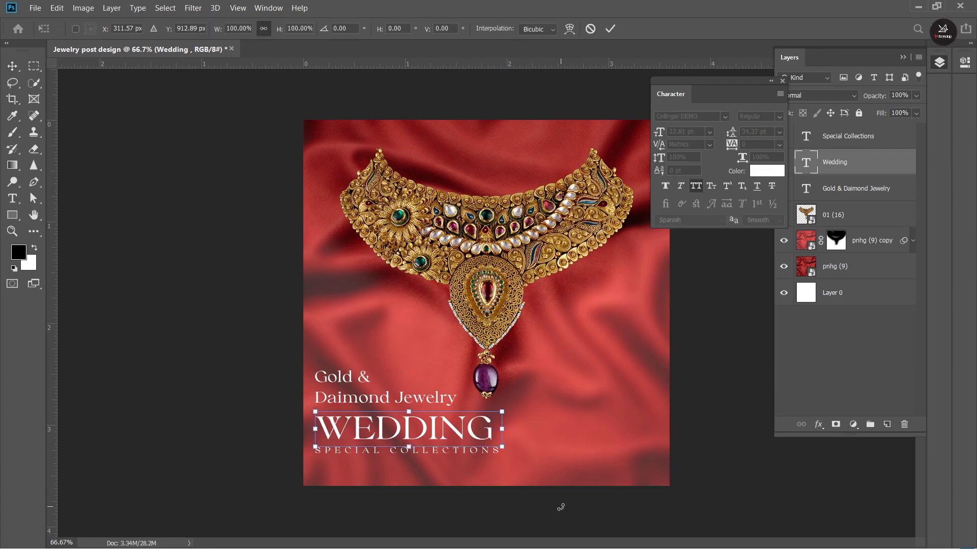
{"action": "left_click", "coordinate": [610, 29]}
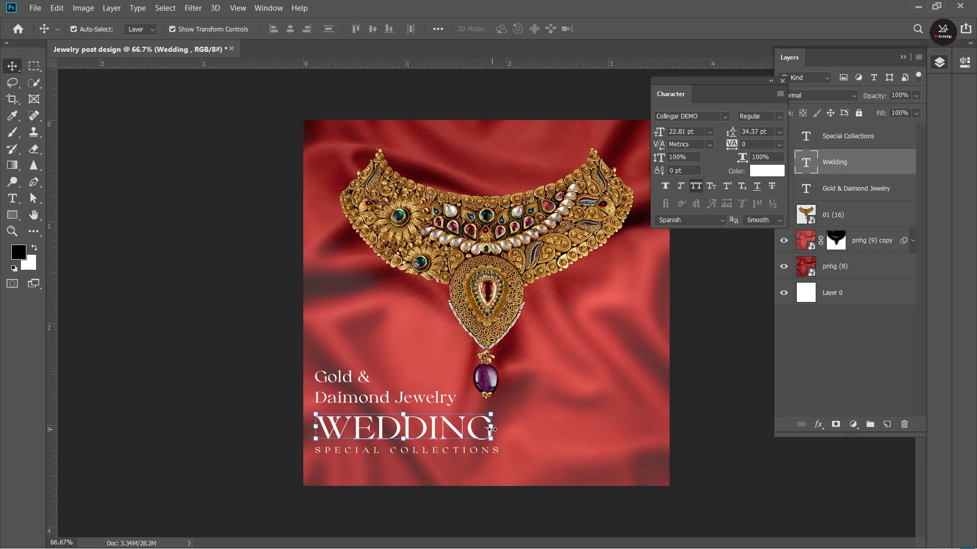
Step: Set the WEDDING text's leading to Auto
{"action": "left_click", "coordinate": [492, 430]}
{"action": "left_click", "coordinate": [612, 28]}
{"action": "left_click", "coordinate": [778, 131]}
{"action": "left_click", "coordinate": [752, 136]}
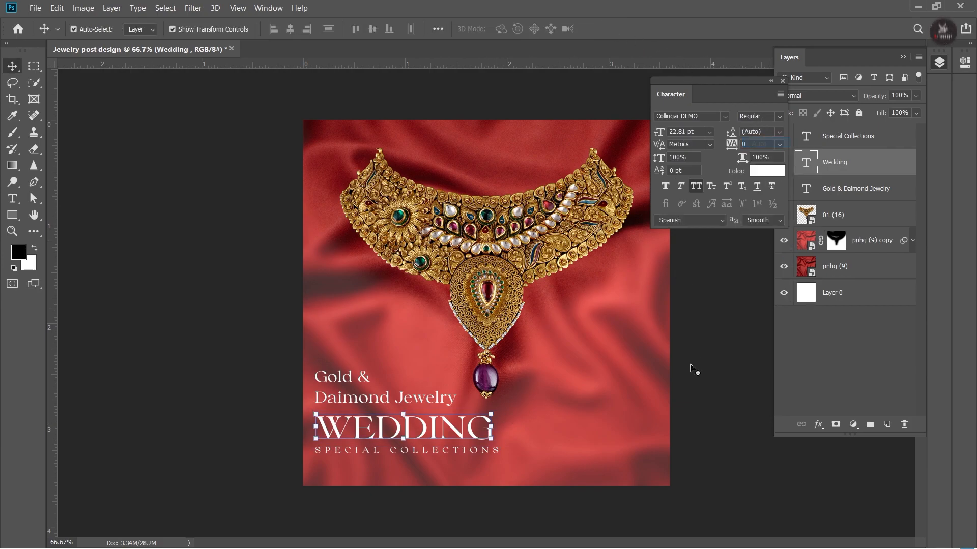
Step: Enlarge the WEDDING text to 23.86 pt so it spans the width of the "Special Collections" line
{"action": "left_click", "coordinate": [494, 426]}
{"action": "left_click_drag", "start_coordinate": [507, 427], "coordinate": [515, 427]}
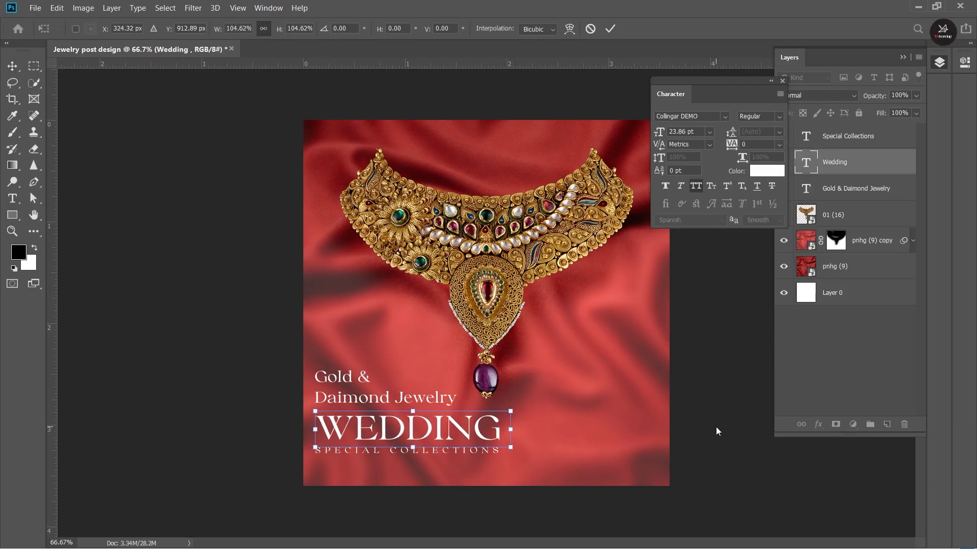
{"action": "key", "text": "Return"}
{"action": "left_click", "coordinate": [718, 370]}
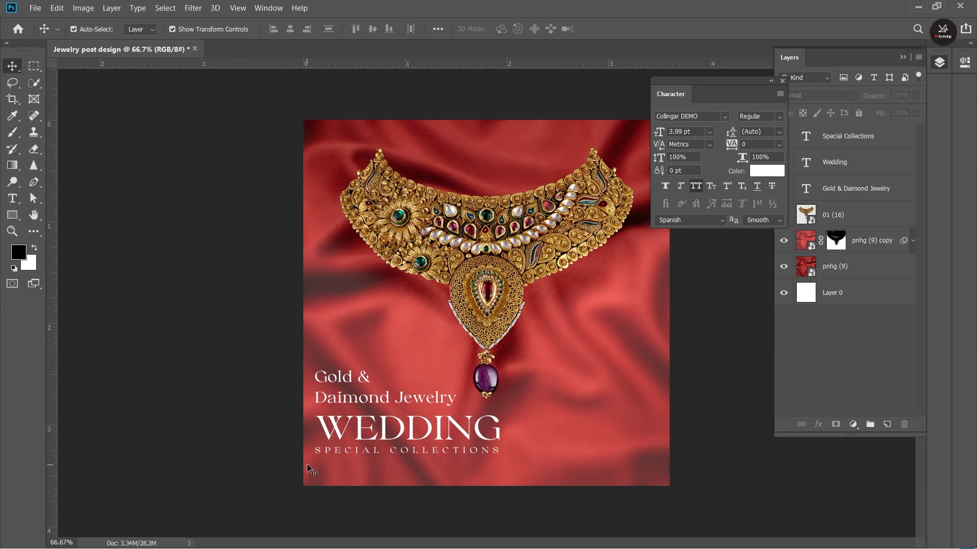
Step: Add the text "SHOP NOW" in the empty fabric area beside the WEDDING text
{"action": "left_click", "coordinate": [11, 199]}
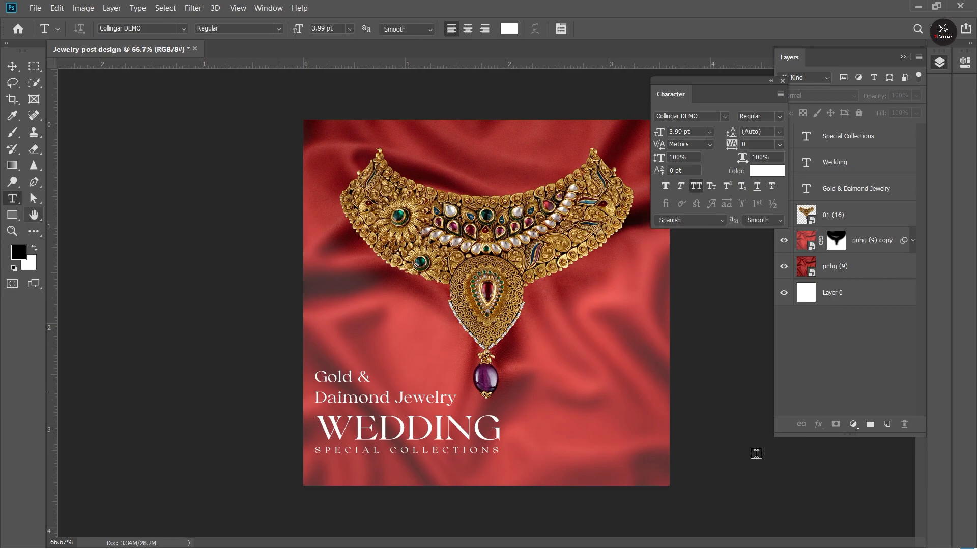
{"action": "left_click", "coordinate": [571, 417]}
{"action": "type", "text": "SHOP NOW"}
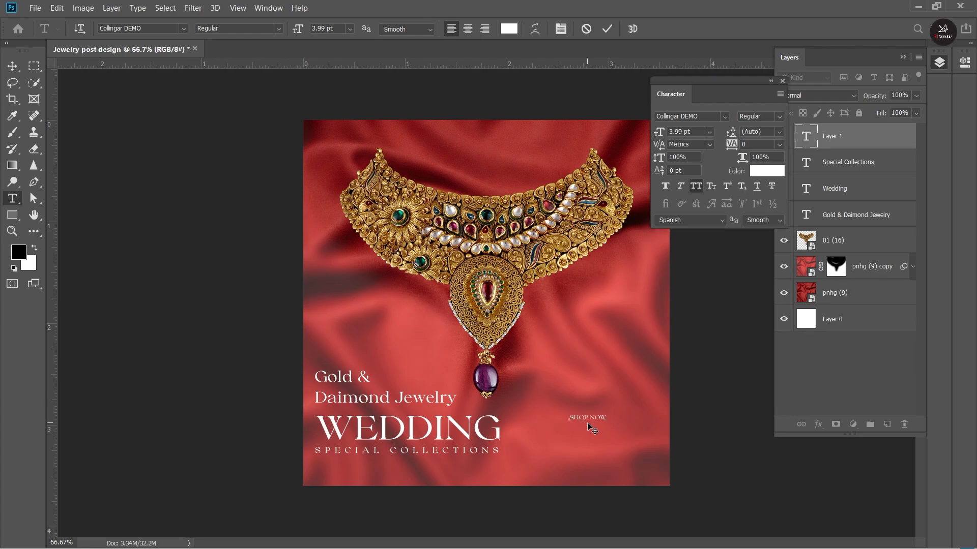
{"action": "left_click", "coordinate": [13, 66]}
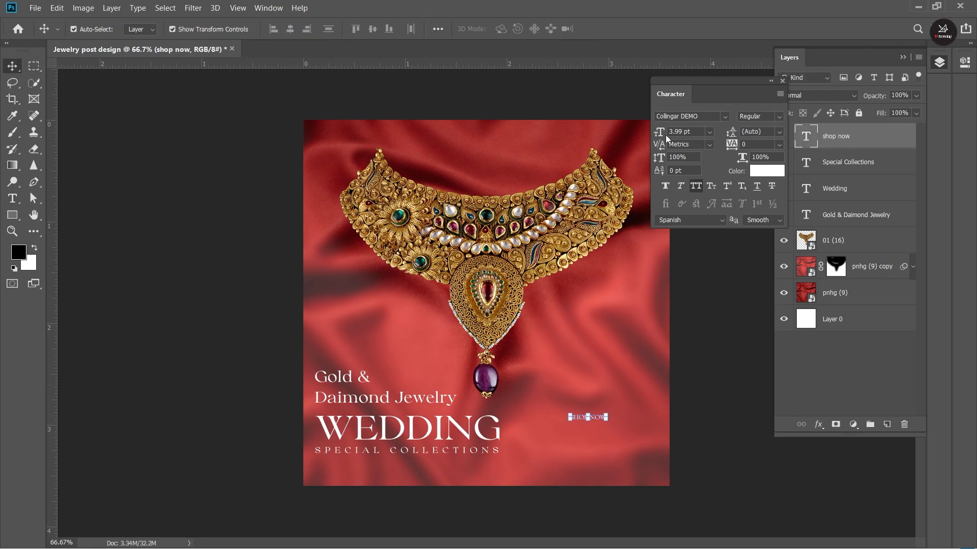
Step: Set the SHOP NOW text size to 5 pt and move it to the design's lower-right corner, level with "Special Collections"
{"action": "left_click", "coordinate": [695, 133]}
{"action": "type", "text": "5"}
{"action": "key", "text": "Return"}
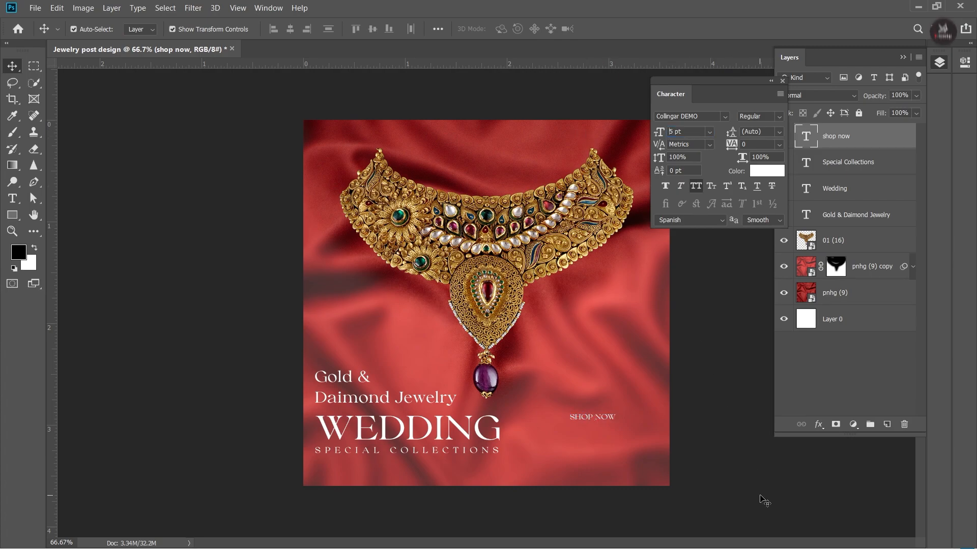
{"action": "left_click_drag", "start_coordinate": [600, 416], "coordinate": [652, 456]}
{"action": "left_click", "coordinate": [757, 474]}
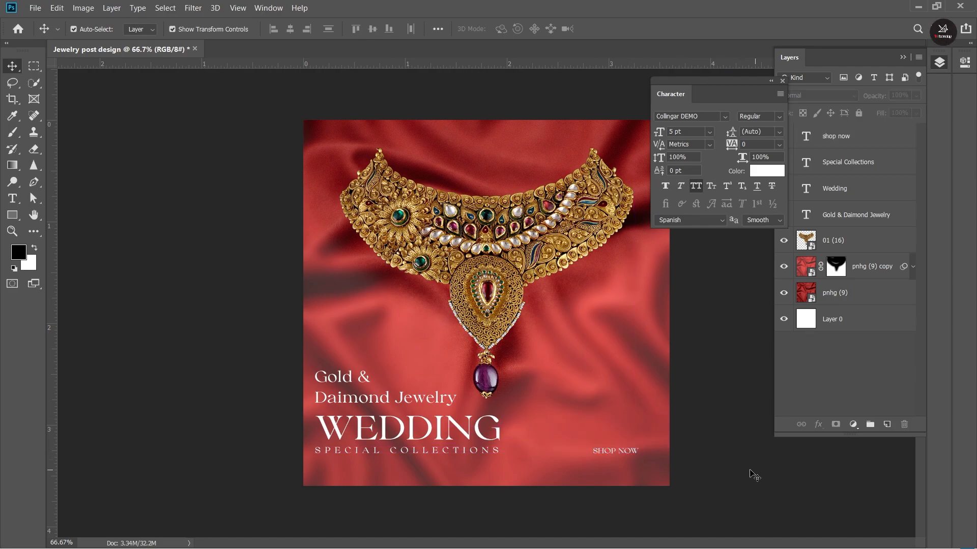
Step: Draw a rectangle about 182 by 56 px over the SHOP NOW text and fully round its corners to 28 px
{"action": "left_click", "coordinate": [12, 214]}
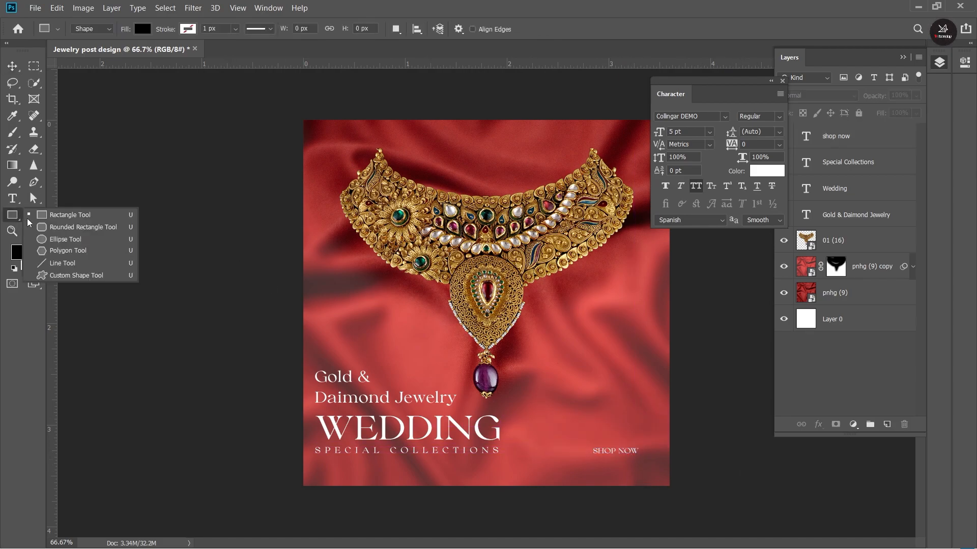
{"action": "left_click", "coordinate": [58, 221]}
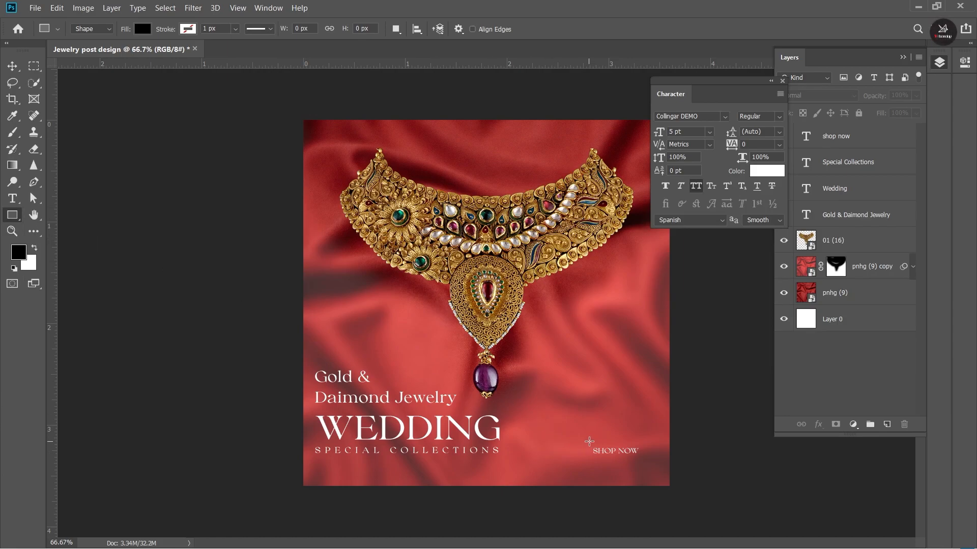
{"action": "left_click_drag", "start_coordinate": [584, 442], "coordinate": [645, 461]}
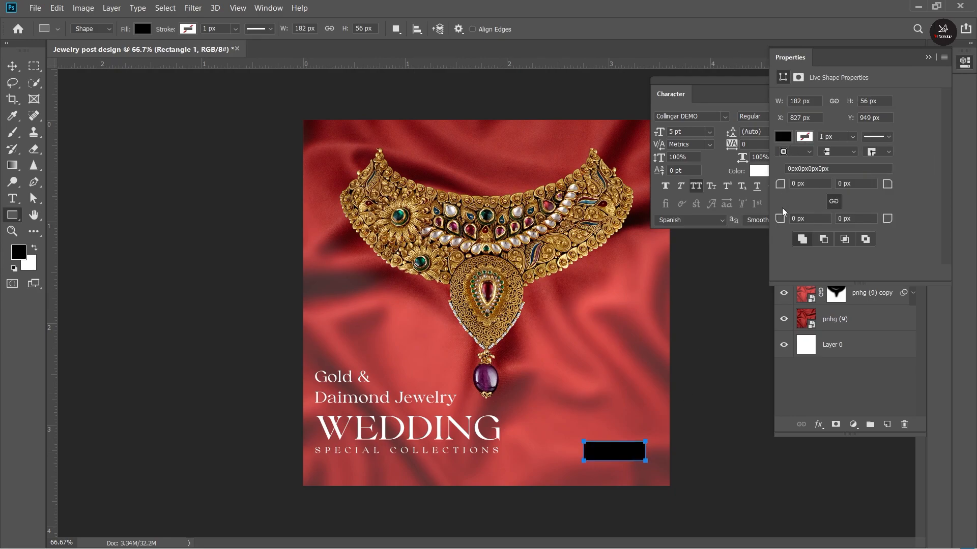
{"action": "left_click_drag", "start_coordinate": [777, 187], "coordinate": [809, 187]}
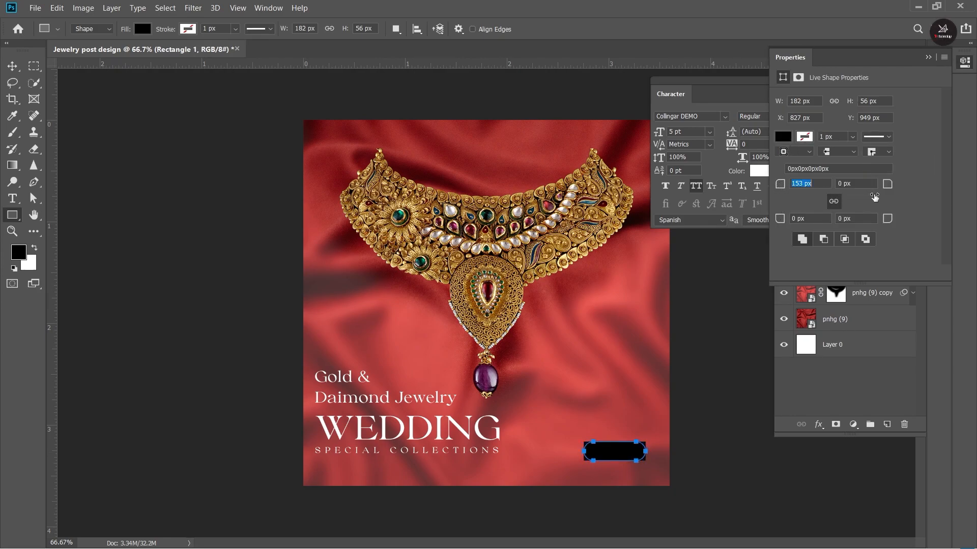
Step: Remove the rounded rectangle's fill and give it a white 4 px stroke as a button outline around SHOP NOW
{"action": "left_click", "coordinate": [783, 137]}
{"action": "left_click", "coordinate": [790, 161]}
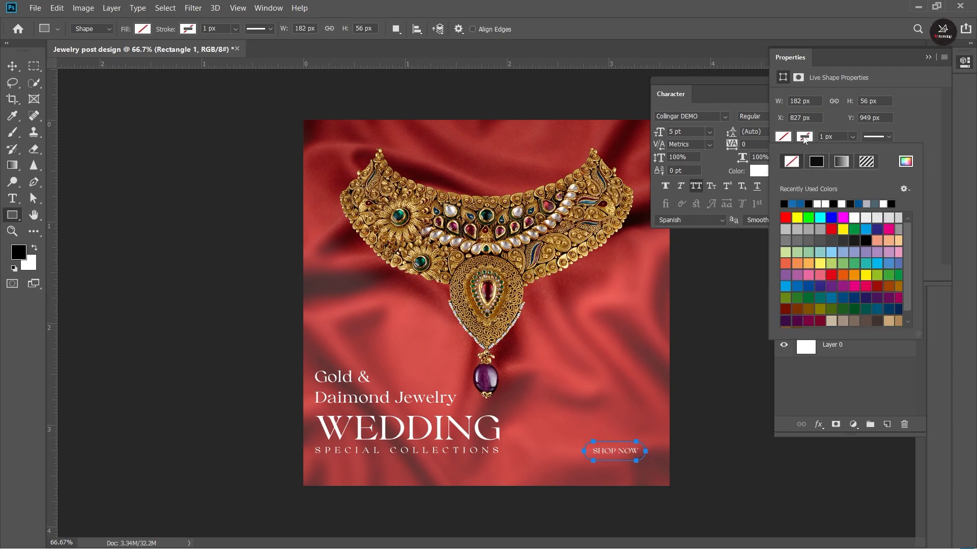
{"action": "left_click", "coordinate": [818, 203]}
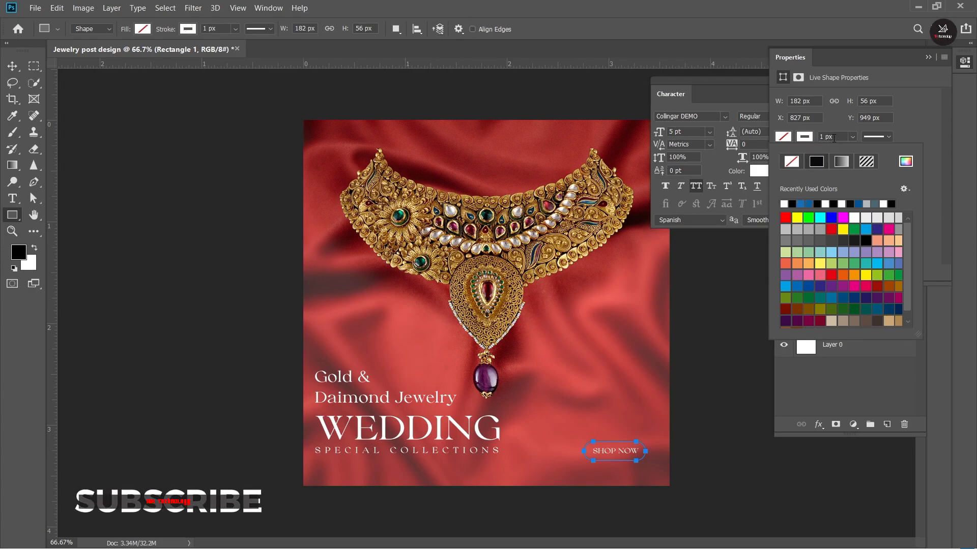
{"action": "left_click", "coordinate": [832, 138]}
{"action": "type", "text": "4"}
{"action": "key", "text": "Return"}
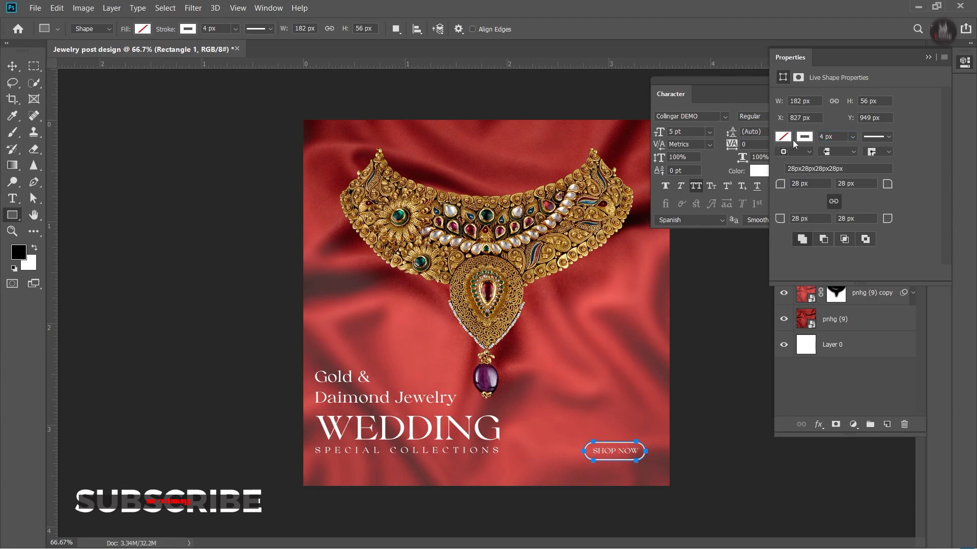
{"action": "left_click", "coordinate": [12, 66]}
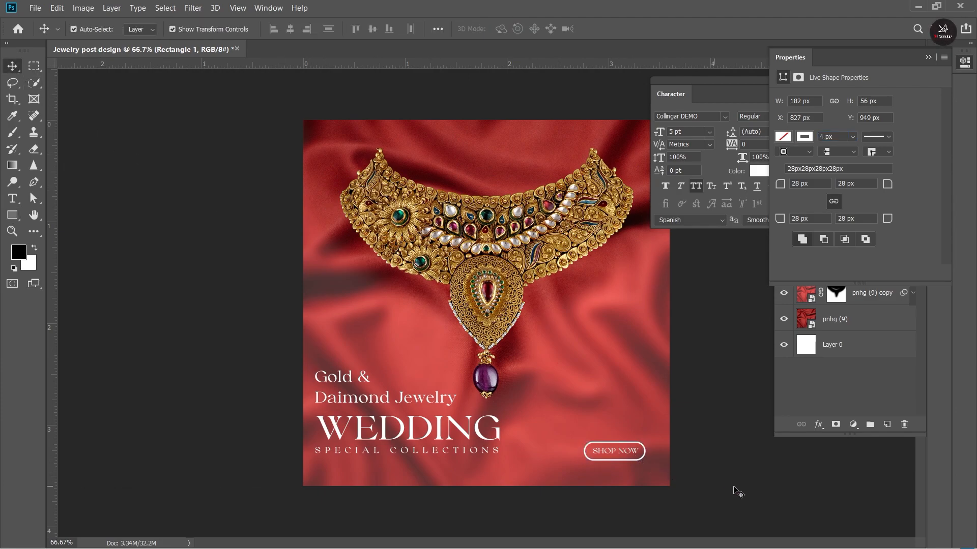
{"action": "left_click", "coordinate": [759, 493]}
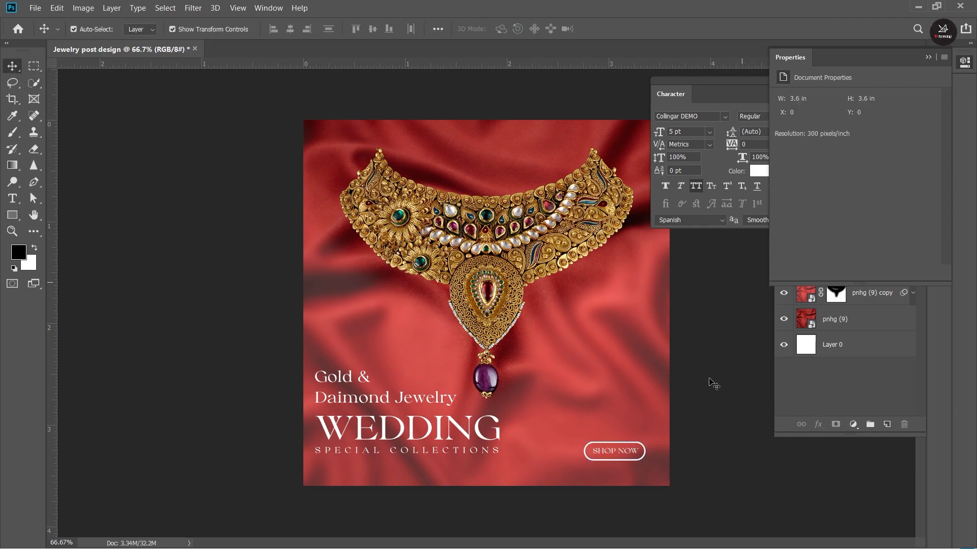
Step: Select the Rectangle 1 layer and make the button outline's stroke slightly thinner
{"action": "left_click", "coordinate": [641, 462]}
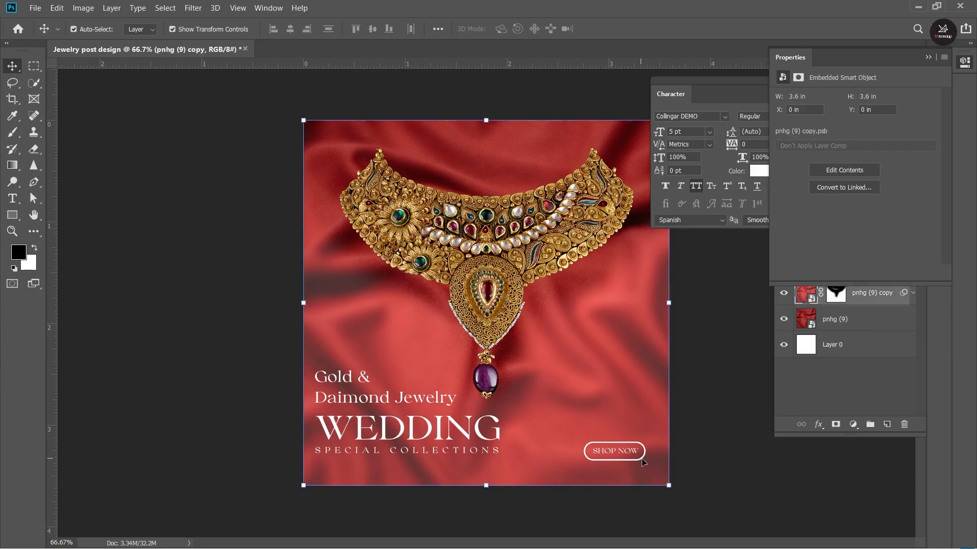
{"action": "left_click", "coordinate": [927, 57]}
{"action": "left_click", "coordinate": [846, 143]}
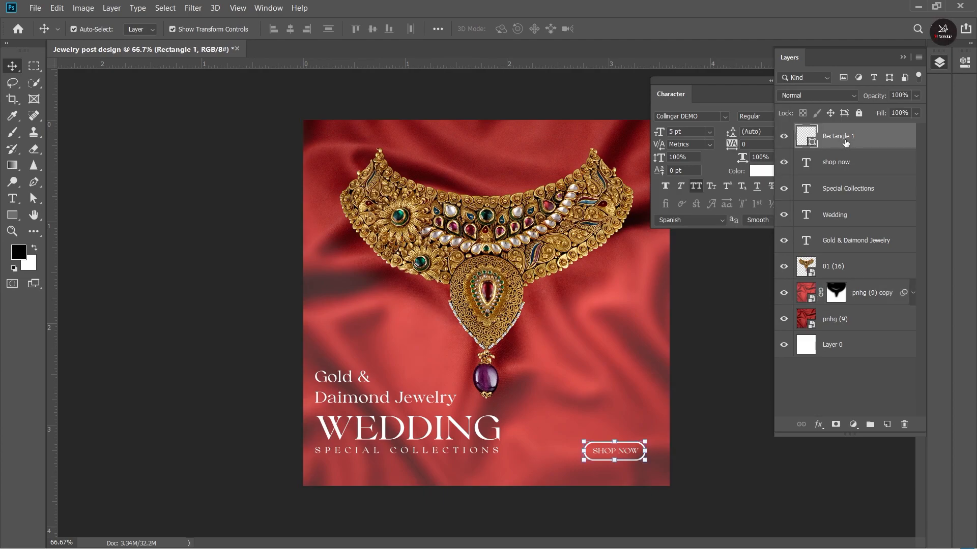
{"action": "left_click", "coordinate": [12, 215]}
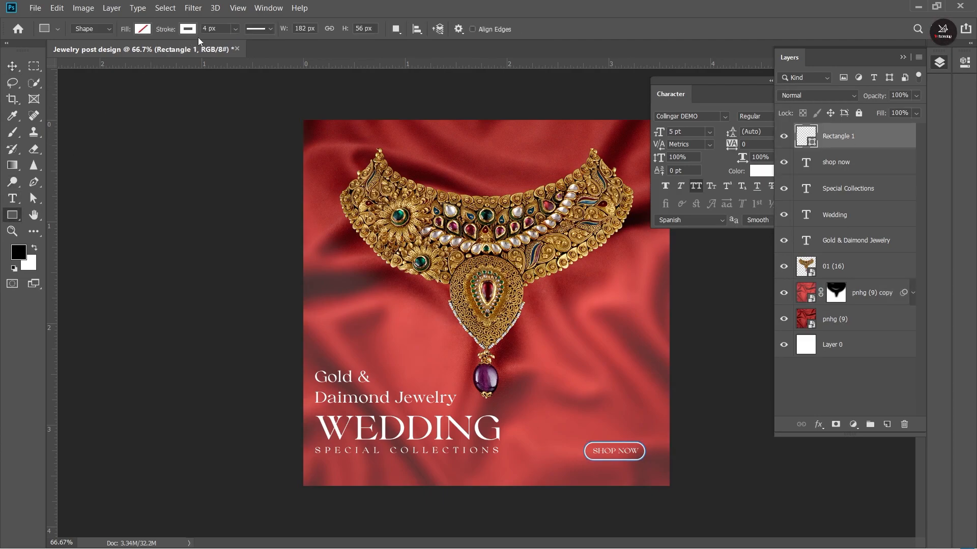
{"action": "left_click", "coordinate": [222, 30]}
{"action": "key", "text": "Return"}
{"action": "left_click", "coordinate": [12, 66]}
{"action": "left_click", "coordinate": [87, 148]}
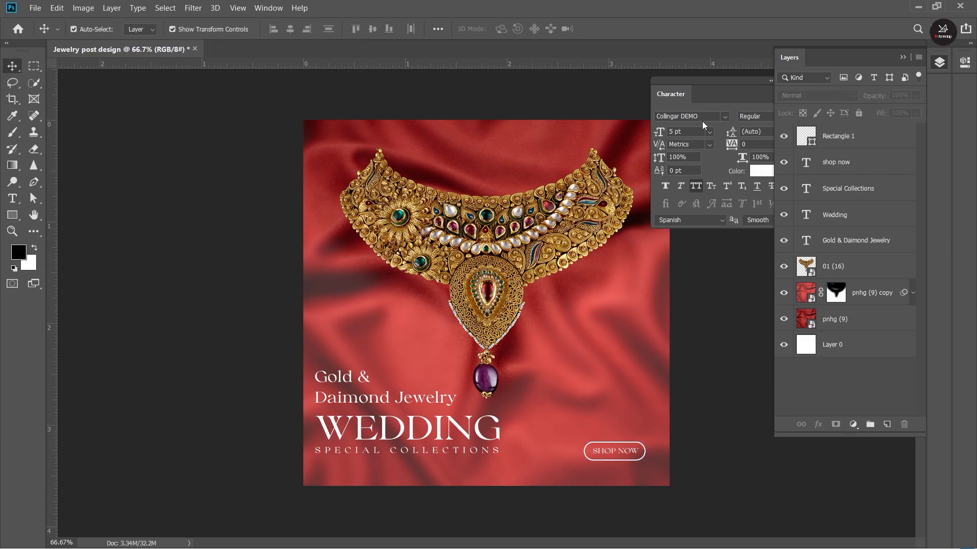
Step: Collapse the Character panel and stamp all visible layers into a new merged layer at the top of the stack
{"action": "left_click", "coordinate": [904, 58]}
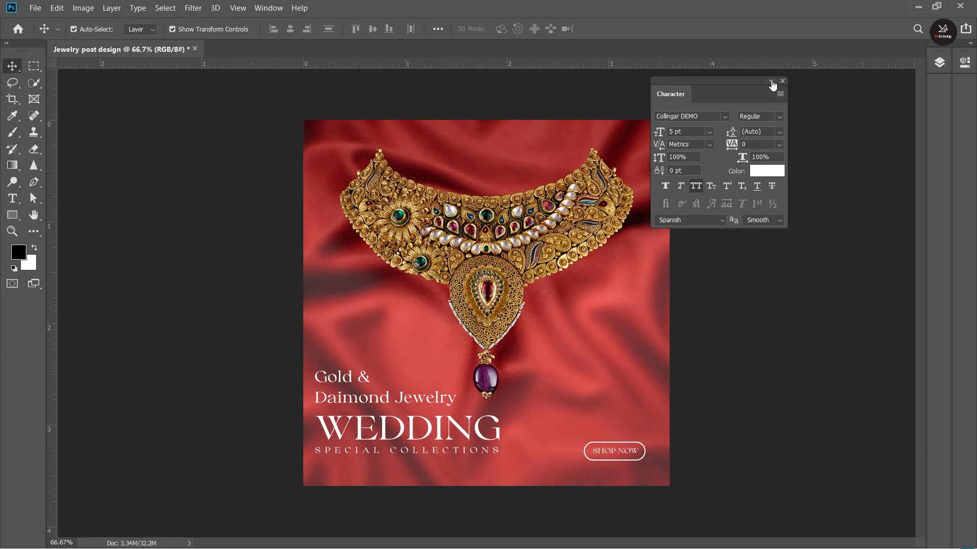
{"action": "left_click", "coordinate": [771, 82]}
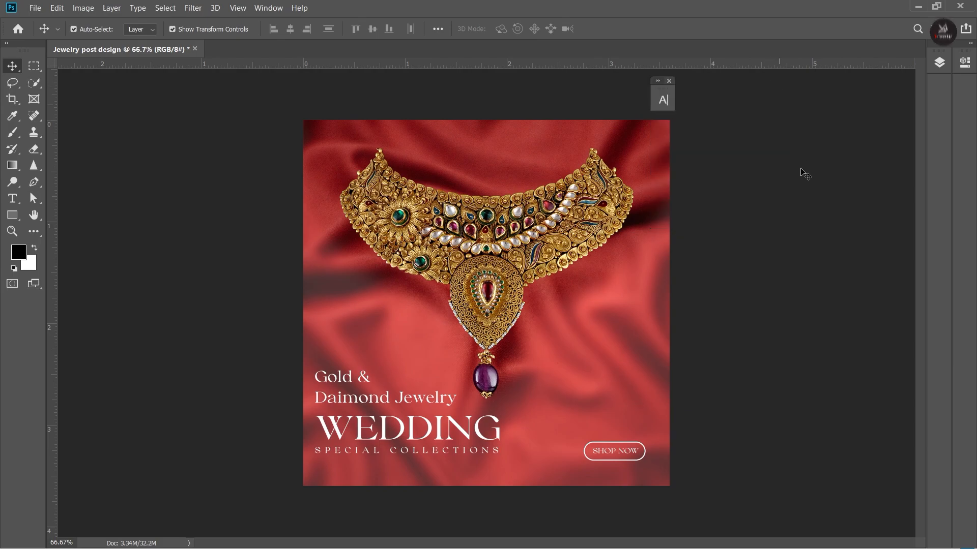
{"action": "left_click", "coordinate": [940, 63]}
{"action": "left_click", "coordinate": [870, 142]}
{"action": "left_click", "coordinate": [866, 351], "text": "shift"}
{"action": "key", "text": "shift+ctrl+alt+e"}
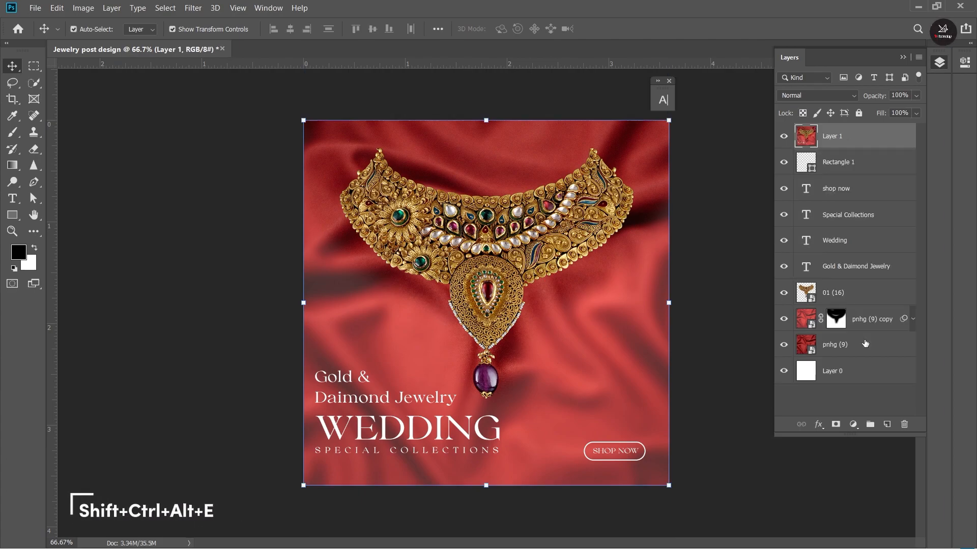
Step: Apply an Exposure adjustment to the merged layer with exposure -0.55, offset +0.0336 and gamma correction 0.80
{"action": "left_click", "coordinate": [83, 8]}
{"action": "mouse_move", "coordinate": [105, 38]}
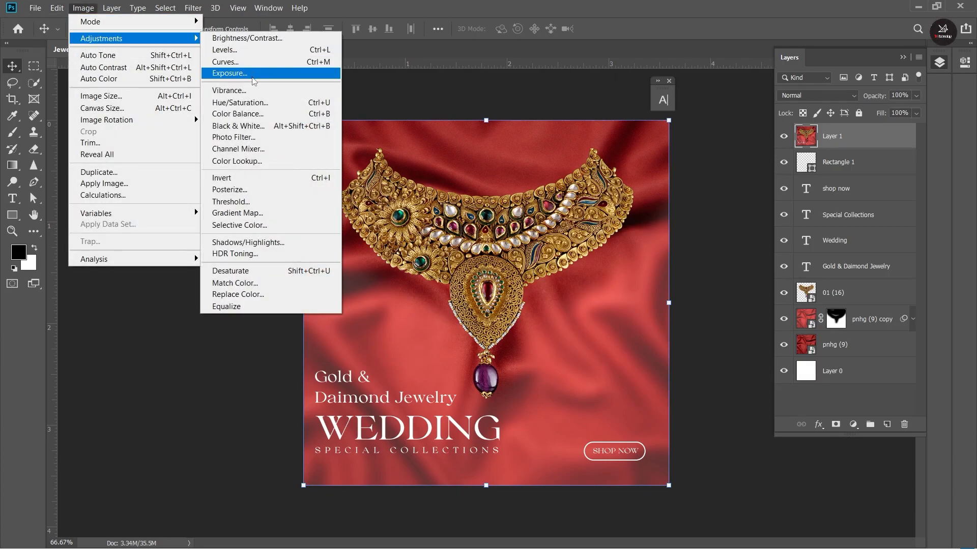
{"action": "left_click", "coordinate": [239, 73]}
{"action": "left_click_drag", "start_coordinate": [645, 201], "coordinate": [639, 201]}
{"action": "left_click_drag", "start_coordinate": [653, 257], "coordinate": [650, 231]}
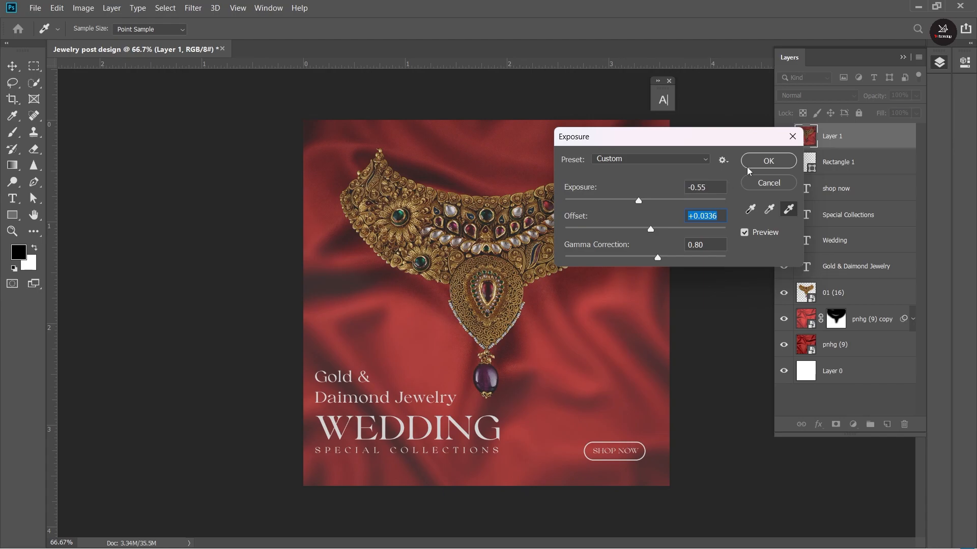
{"action": "left_click", "coordinate": [768, 161]}
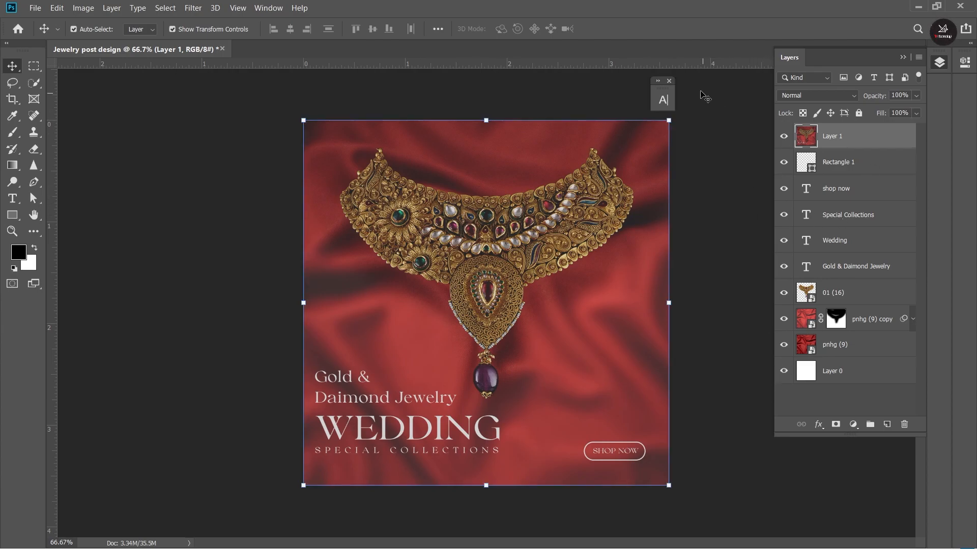
Step: Open the merged layer in the Camera Raw filter and set Exposure to +0.45, Tint to +9 and Temperature to -1
{"action": "left_click", "coordinate": [194, 9]}
{"action": "left_click", "coordinate": [219, 78]}
{"action": "left_click_drag", "start_coordinate": [738, 243], "coordinate": [749, 251]}
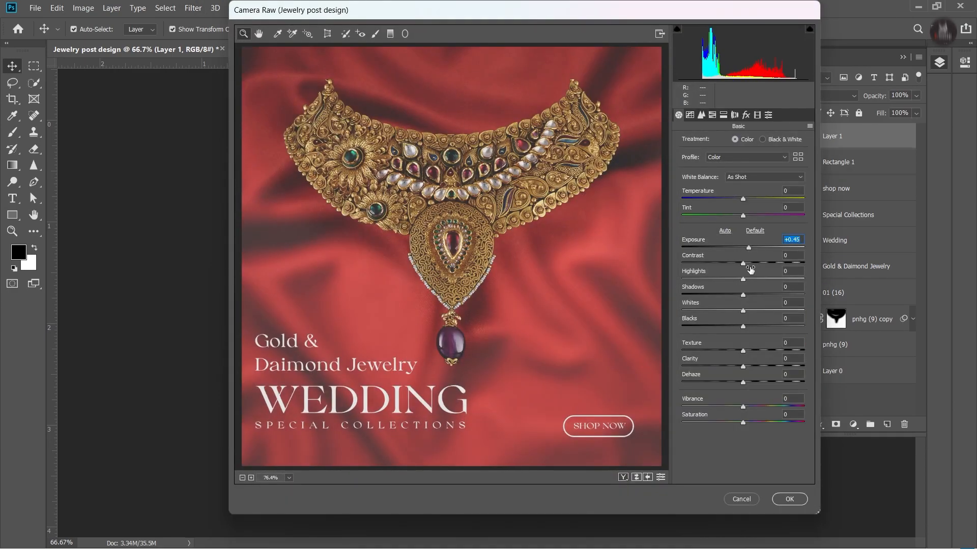
{"action": "left_click", "coordinate": [743, 279]}
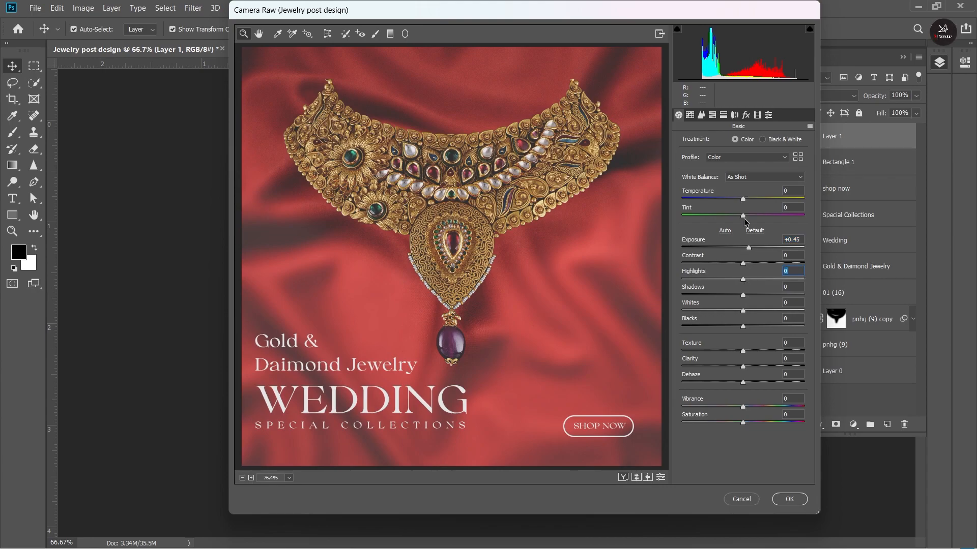
{"action": "left_click_drag", "start_coordinate": [746, 217], "coordinate": [748, 216]}
{"action": "left_click", "coordinate": [740, 199]}
Step: Set Whites to +8 and Blacks to +9, raise Texture slightly, and apply the Camera Raw filter
{"action": "left_click_drag", "start_coordinate": [742, 310], "coordinate": [748, 313]}
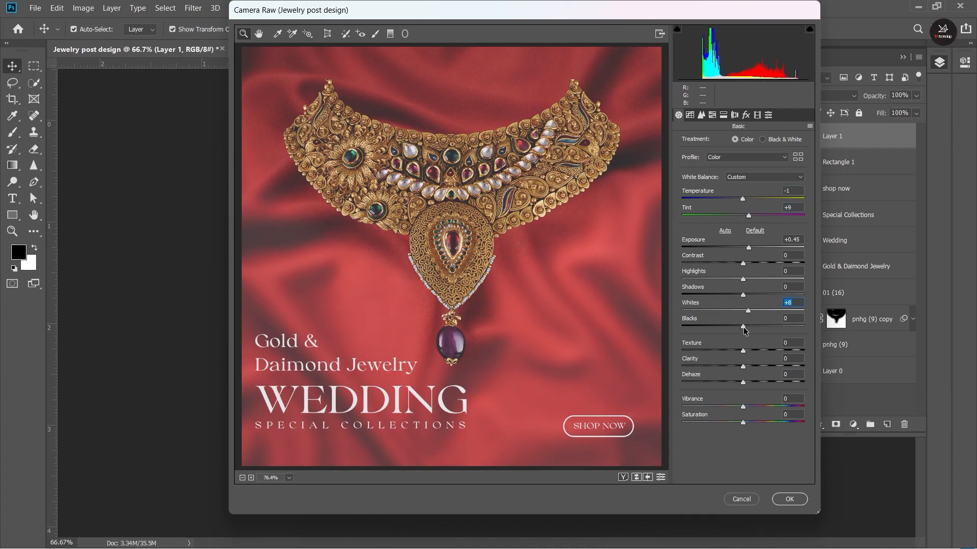
{"action": "left_click", "coordinate": [748, 328]}
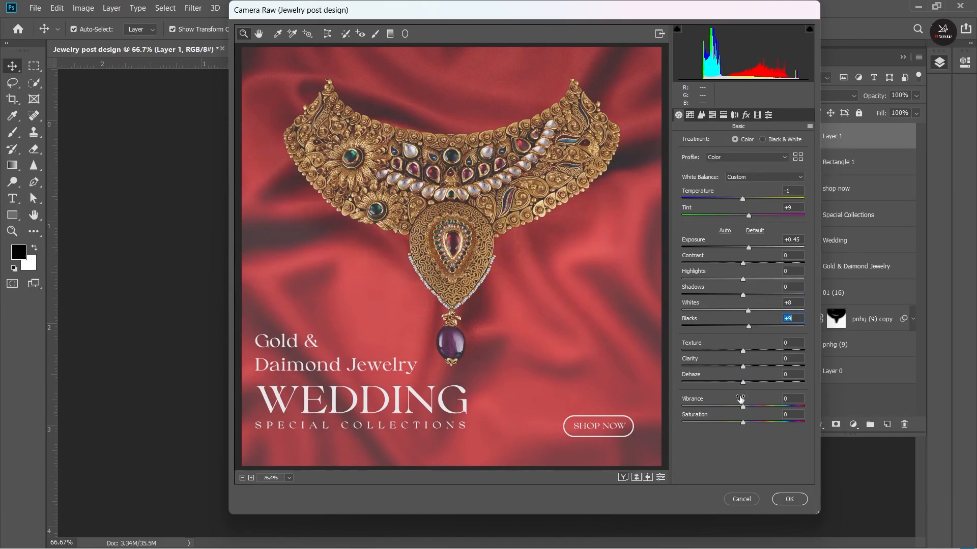
{"action": "left_click", "coordinate": [747, 351]}
{"action": "left_click", "coordinate": [788, 499]}
{"action": "left_click", "coordinate": [760, 472]}
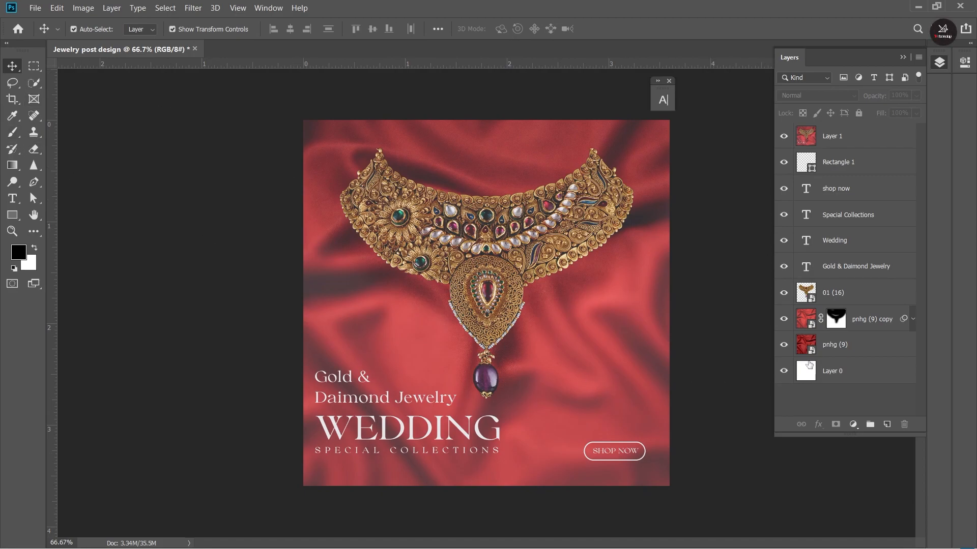
Step: Add a two-line text reading "COMPANY" and "NAME IS HERE" above the center of the necklace
{"action": "left_click", "coordinate": [13, 198]}
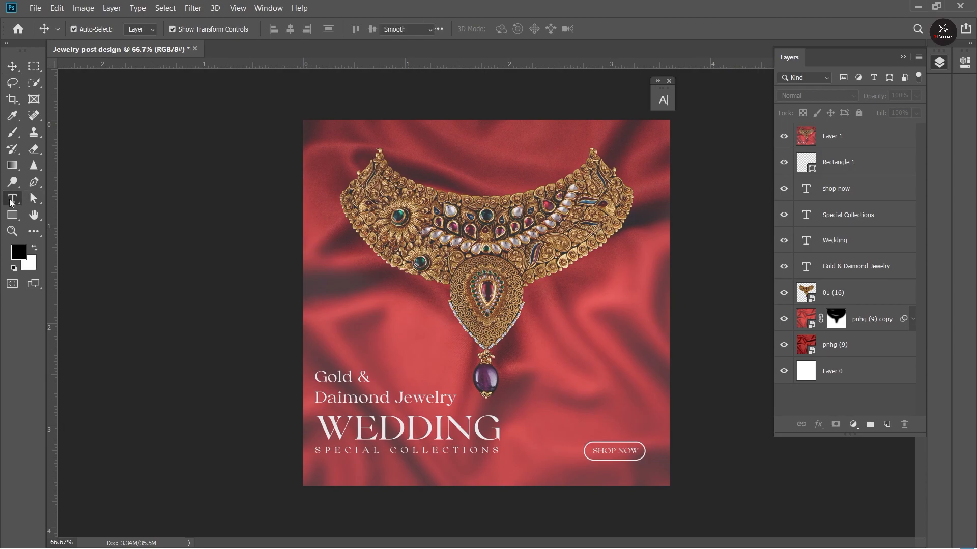
{"action": "left_click", "coordinate": [455, 162]}
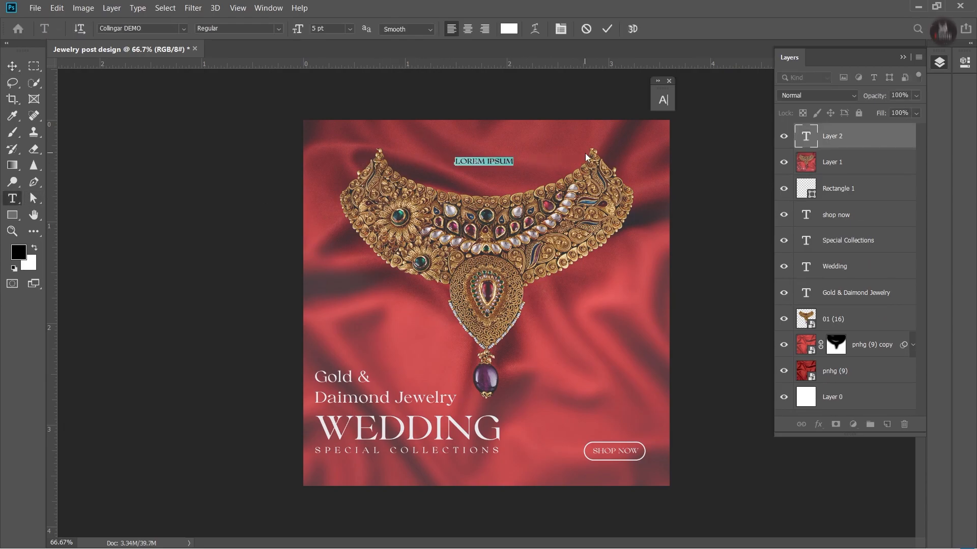
{"action": "type", "text": "company"}
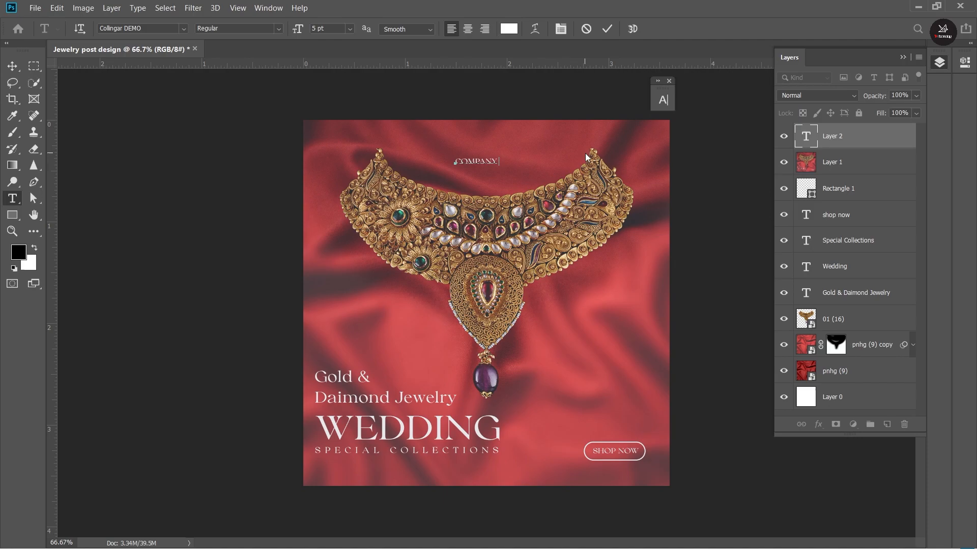
{"action": "key", "text": "Return"}
{"action": "type", "text": "name is here"}
Step: Set the font size of the word "COMPANY" in the company name text to 7 pt
{"action": "left_click_drag", "start_coordinate": [498, 161], "coordinate": [449, 159]}
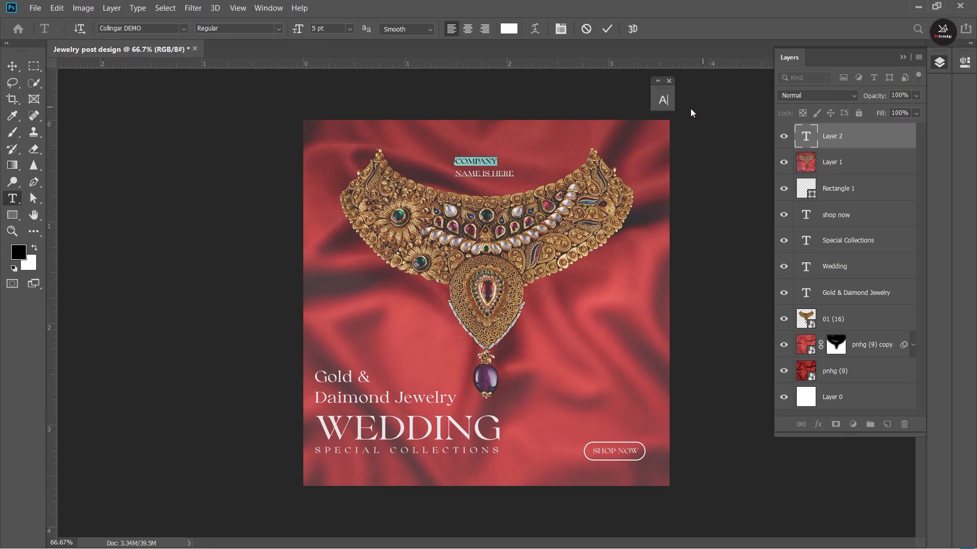
{"action": "left_click", "coordinate": [662, 100]}
{"action": "left_click_drag", "start_coordinate": [521, 132], "coordinate": [538, 133]}
{"action": "left_click_drag", "start_coordinate": [570, 102], "coordinate": [634, 108]}
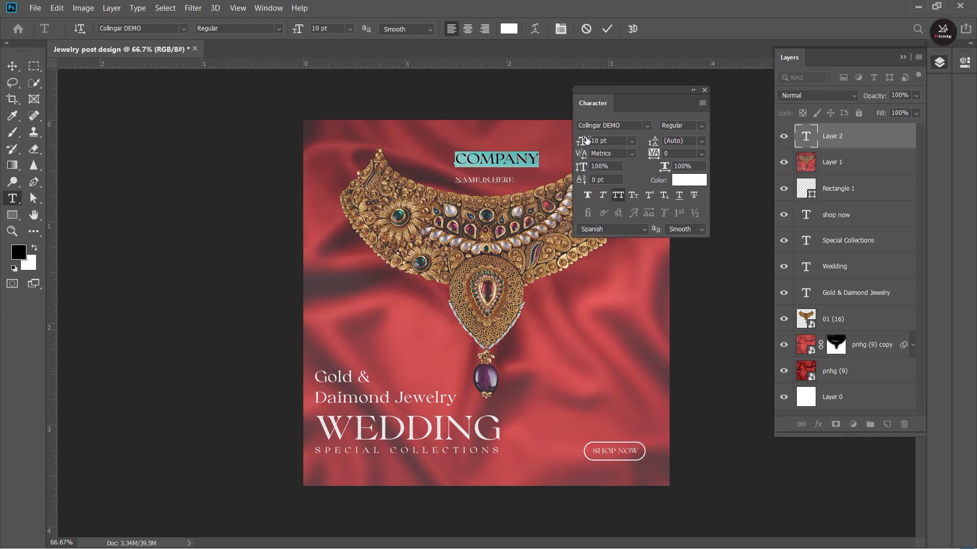
{"action": "left_click_drag", "start_coordinate": [583, 142], "coordinate": [582, 143]}
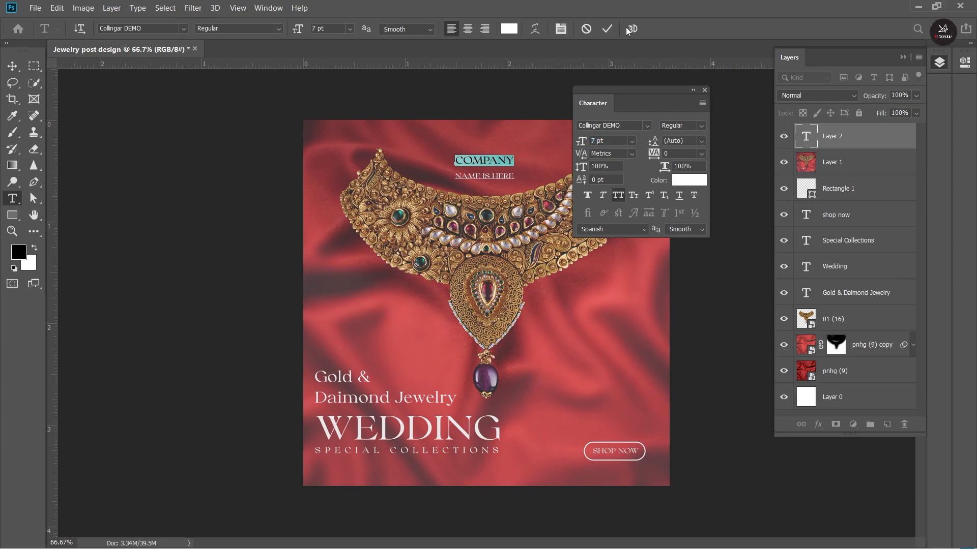
{"action": "left_click", "coordinate": [607, 29]}
Step: Set the line spacing of the two-line company name text to 8 pt
{"action": "left_click", "coordinate": [701, 143]}
{"action": "left_click", "coordinate": [673, 166]}
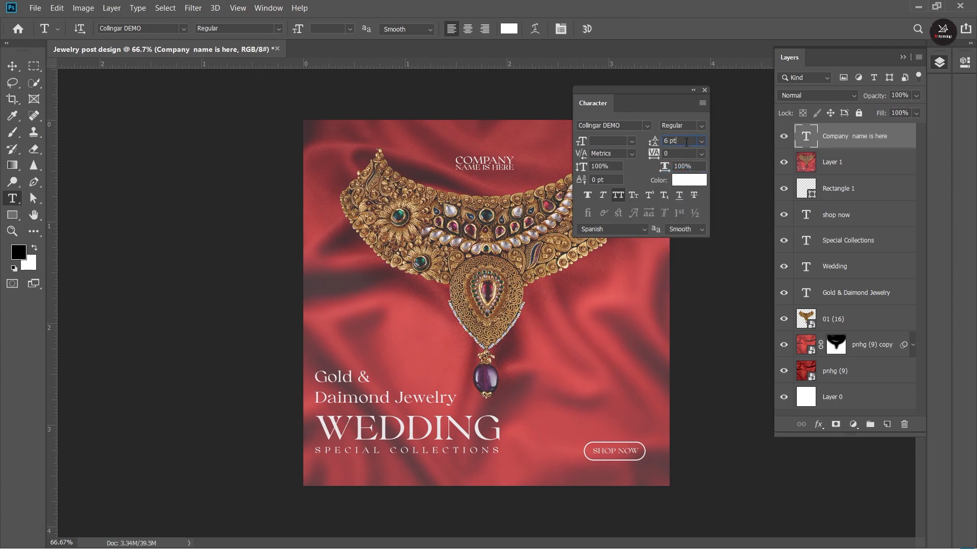
{"action": "key", "text": "Up"}
{"action": "key", "text": "Up"}
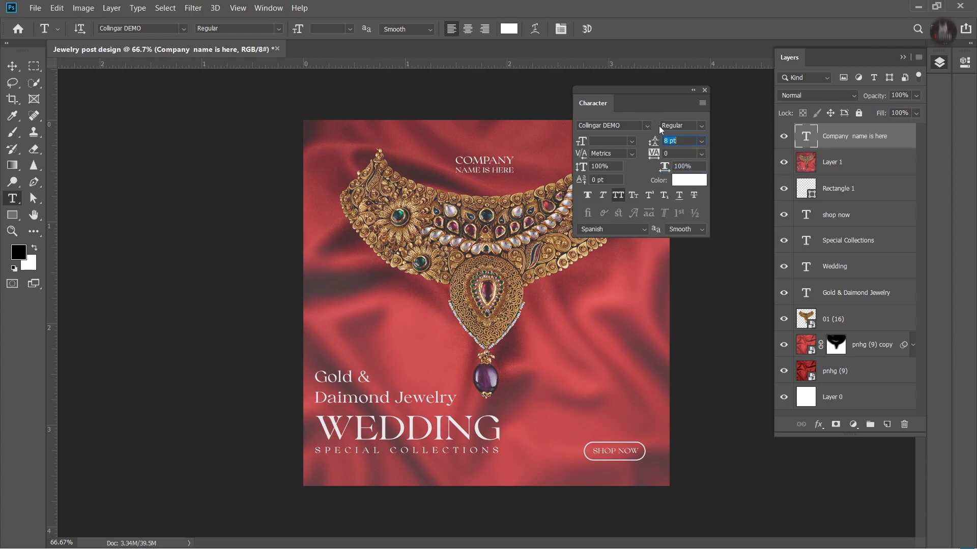
{"action": "key", "text": "Return"}
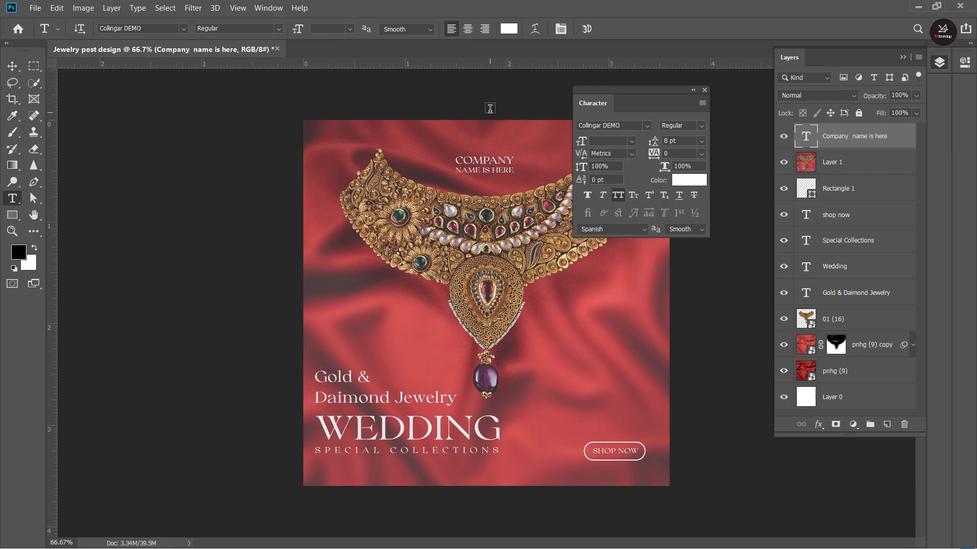
Step: Center the company name text horizontally on the canvas, then clear the selection
{"action": "left_click", "coordinate": [12, 66]}
{"action": "left_click", "coordinate": [533, 98]}
{"action": "left_click", "coordinate": [692, 90]}
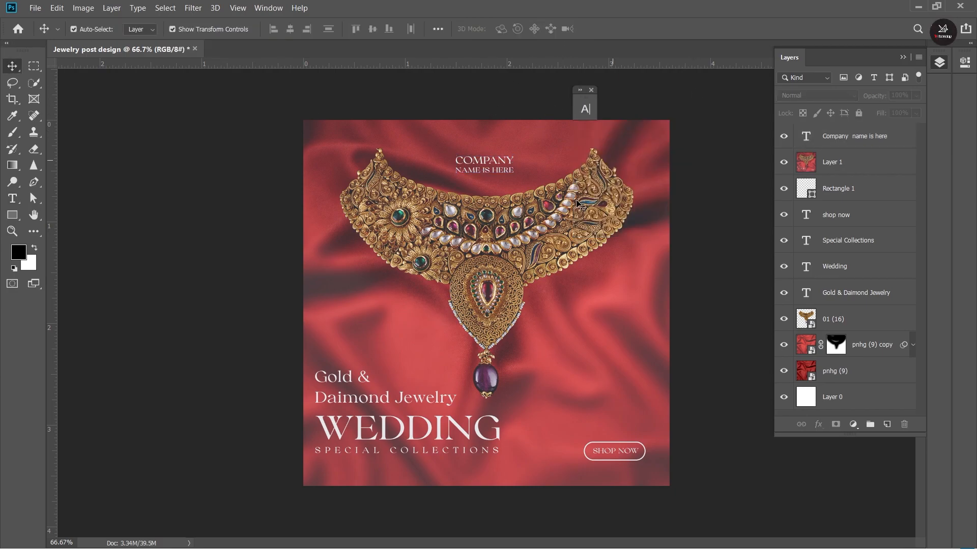
{"action": "key", "text": "ctrl+plus"}
{"action": "left_click_drag", "start_coordinate": [496, 91], "coordinate": [482, 193]}
{"action": "left_click", "coordinate": [482, 201]}
{"action": "key", "text": "ctrl+a"}
{"action": "left_click", "coordinate": [291, 30]}
{"action": "key", "text": "ctrl+d"}
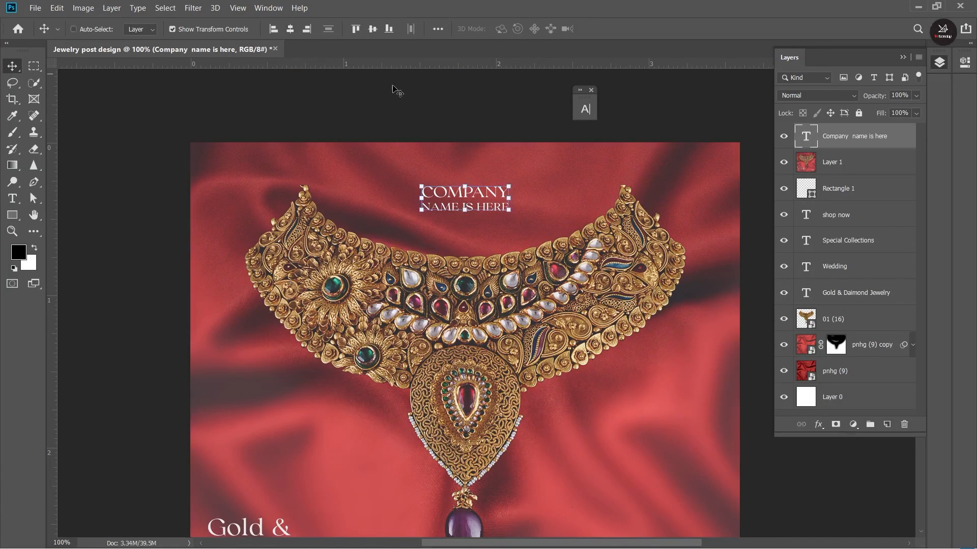
{"action": "left_click", "coordinate": [383, 83]}
{"action": "left_click", "coordinate": [514, 317]}
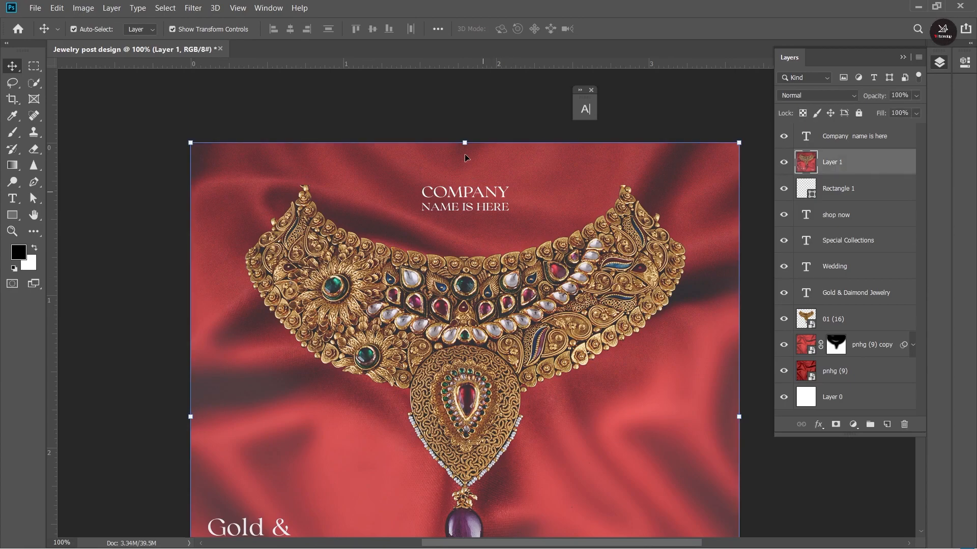
{"action": "left_click", "coordinate": [460, 92]}
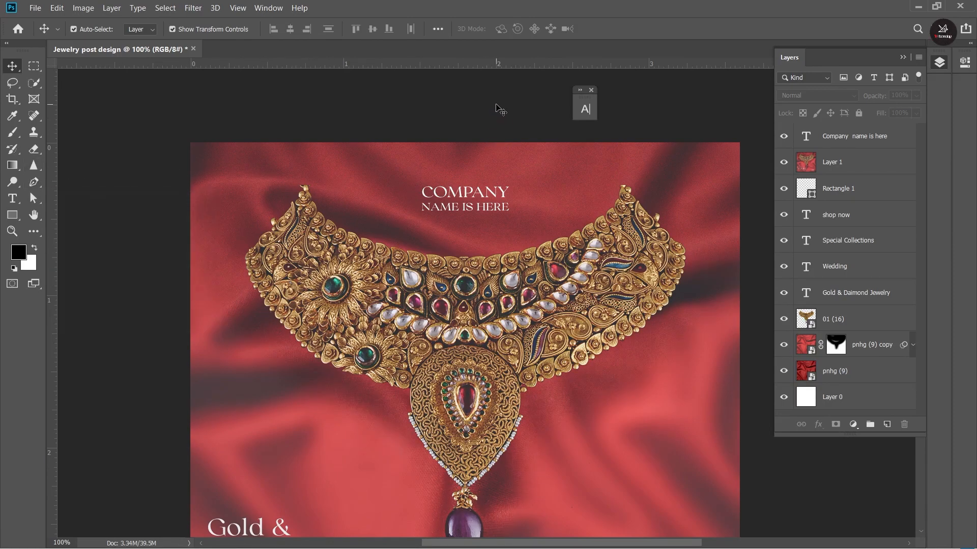
{"action": "key", "text": "ctrl+0"}
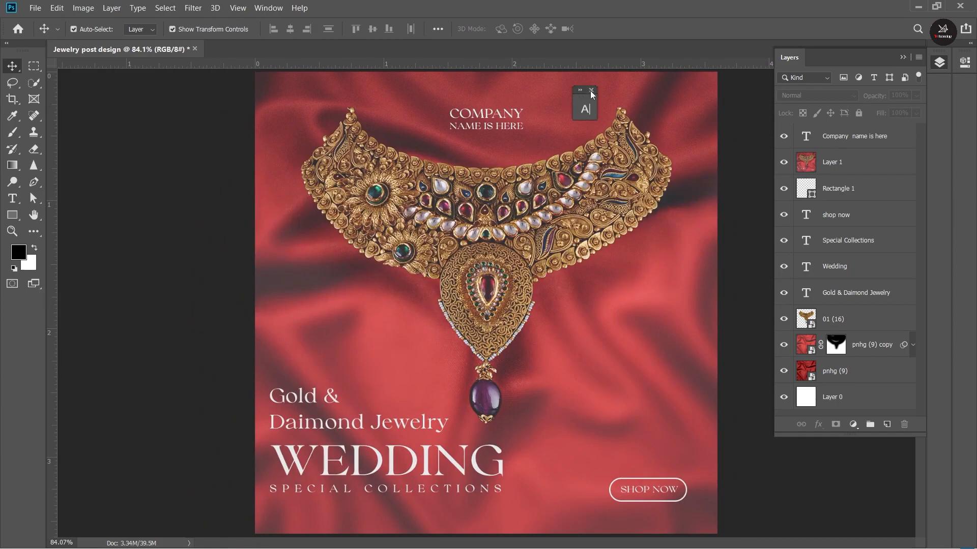
{"action": "key", "text": "ctrl+minus"}
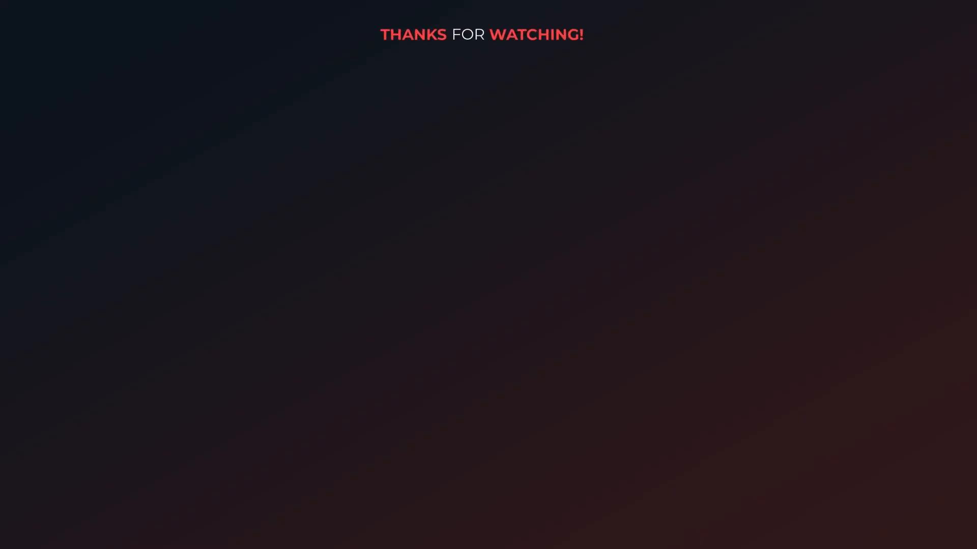